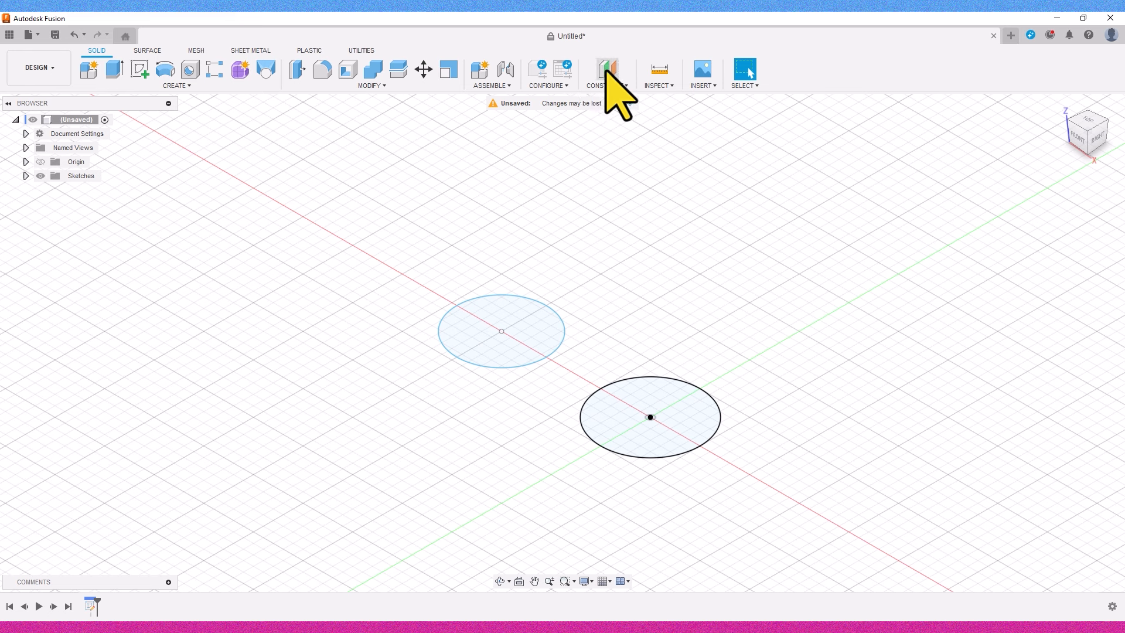
# - Create an offset construction plane above the smaller circle that lies away from the origin
pyautogui.click(608, 69)
pyautogui.click(554, 339)
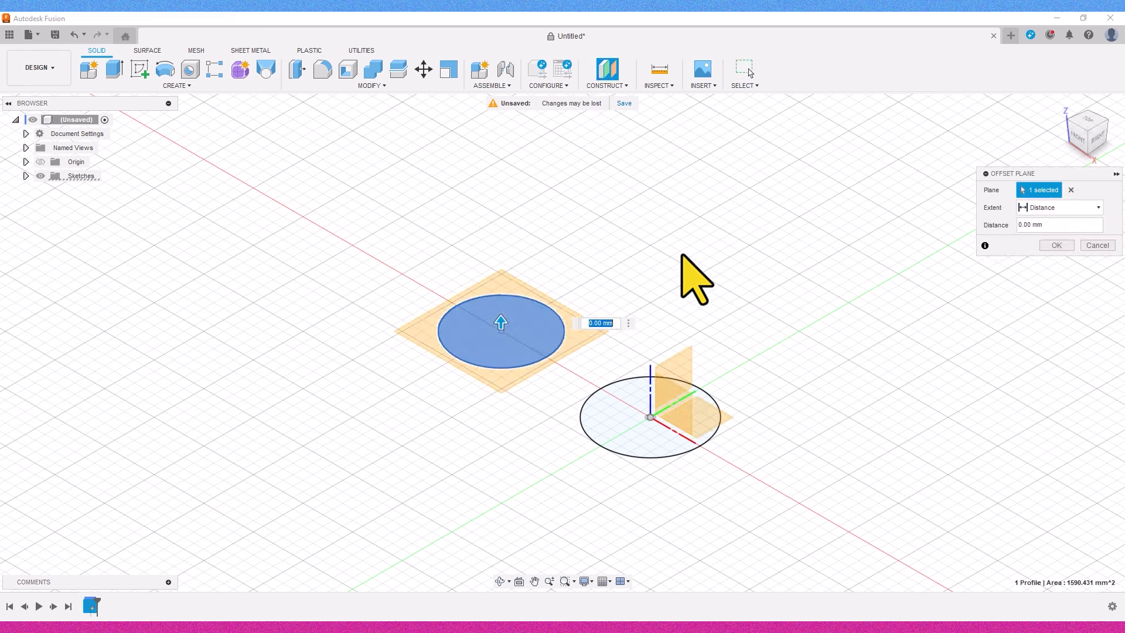
pyautogui.press('Return')
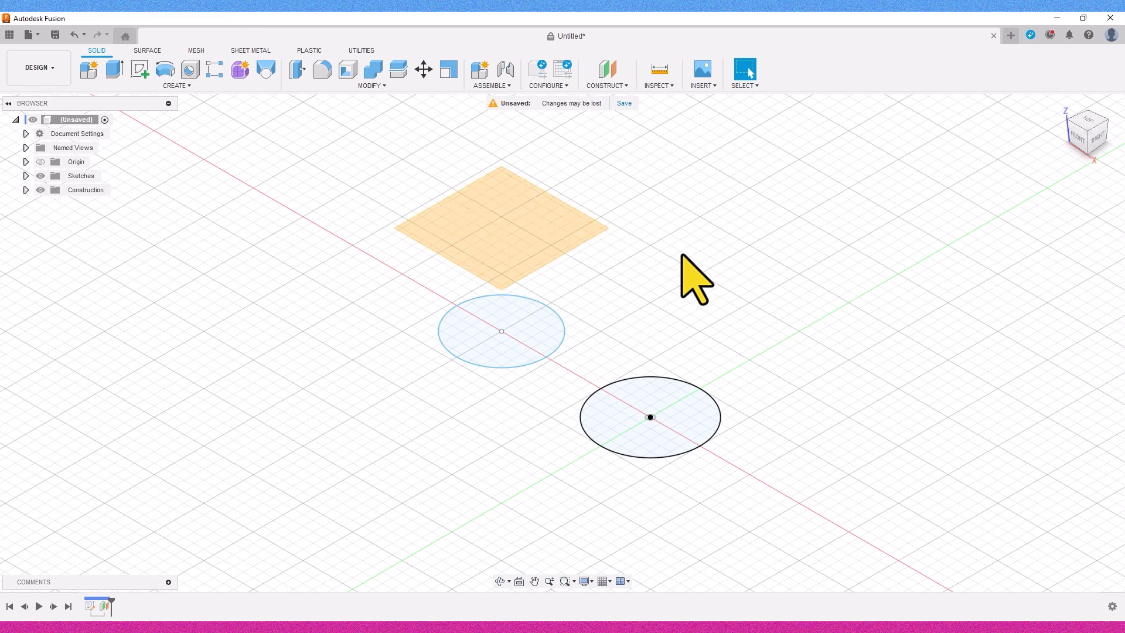
# - Sketch a 50 mm diameter circle on the offset plane, centred over the smaller circle below, and finish the sketch
pyautogui.click(140, 69)
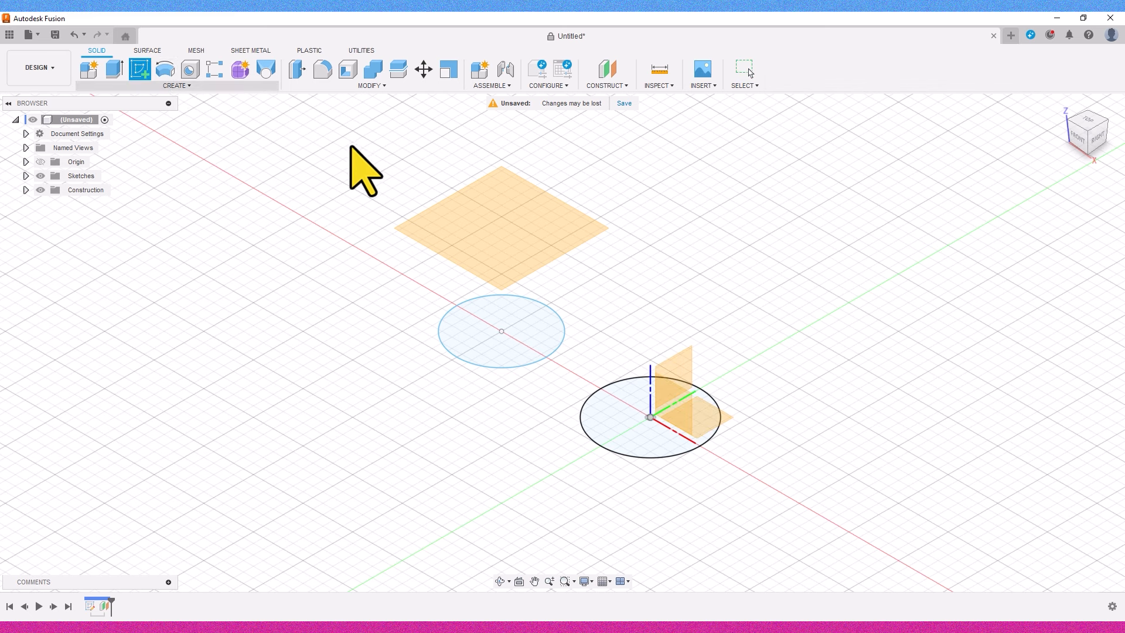
pyautogui.click(540, 251)
pyautogui.click(139, 69)
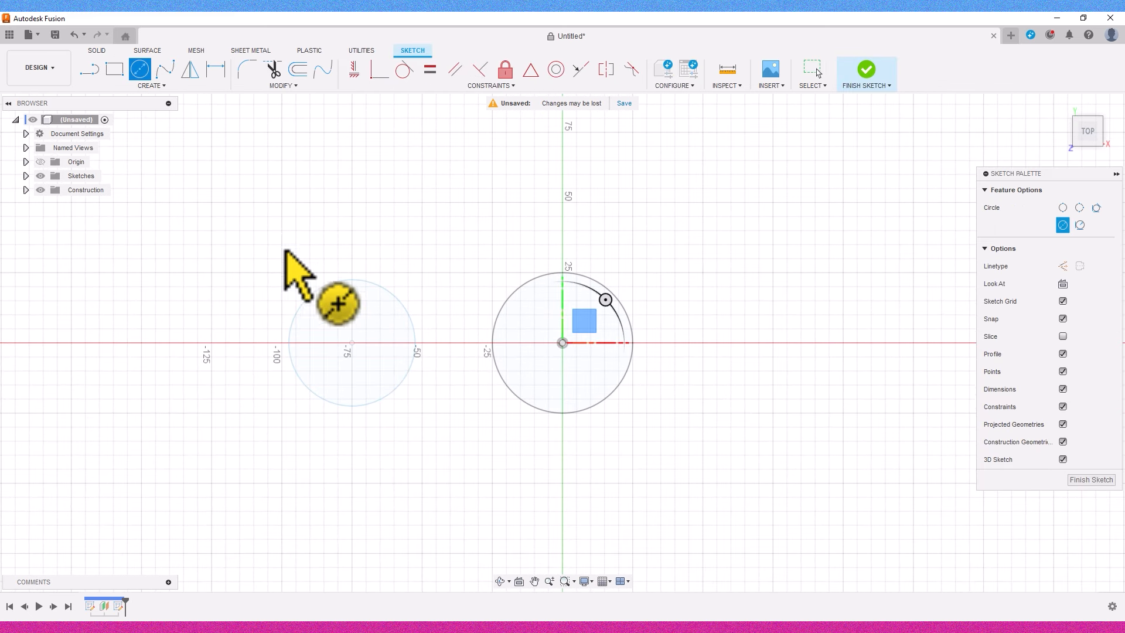
pyautogui.click(351, 342)
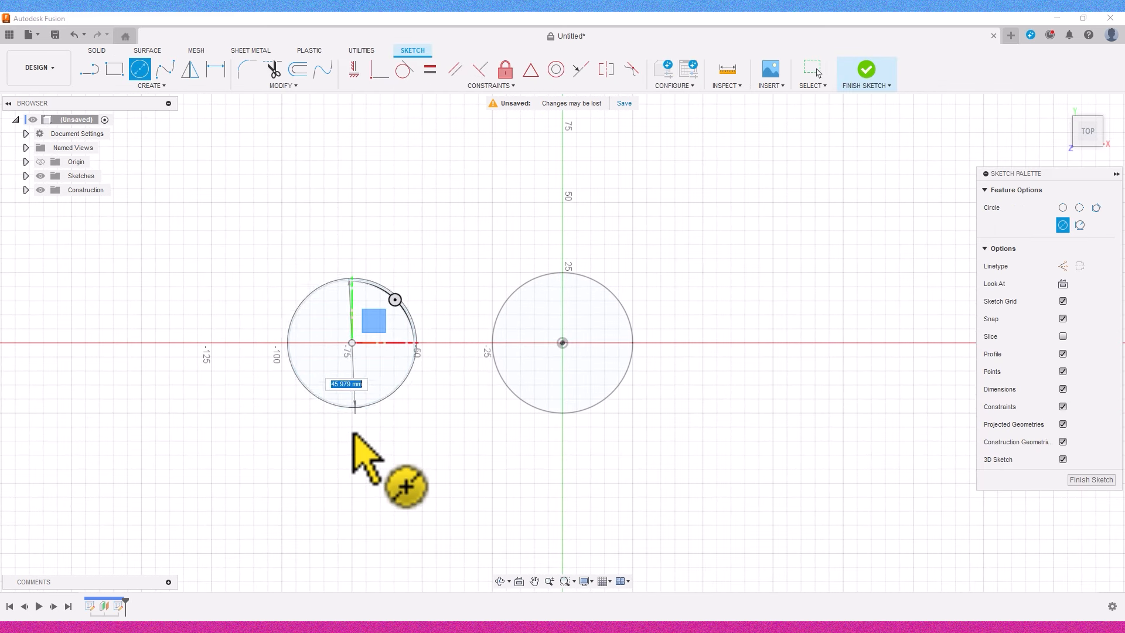
pyautogui.write('50')
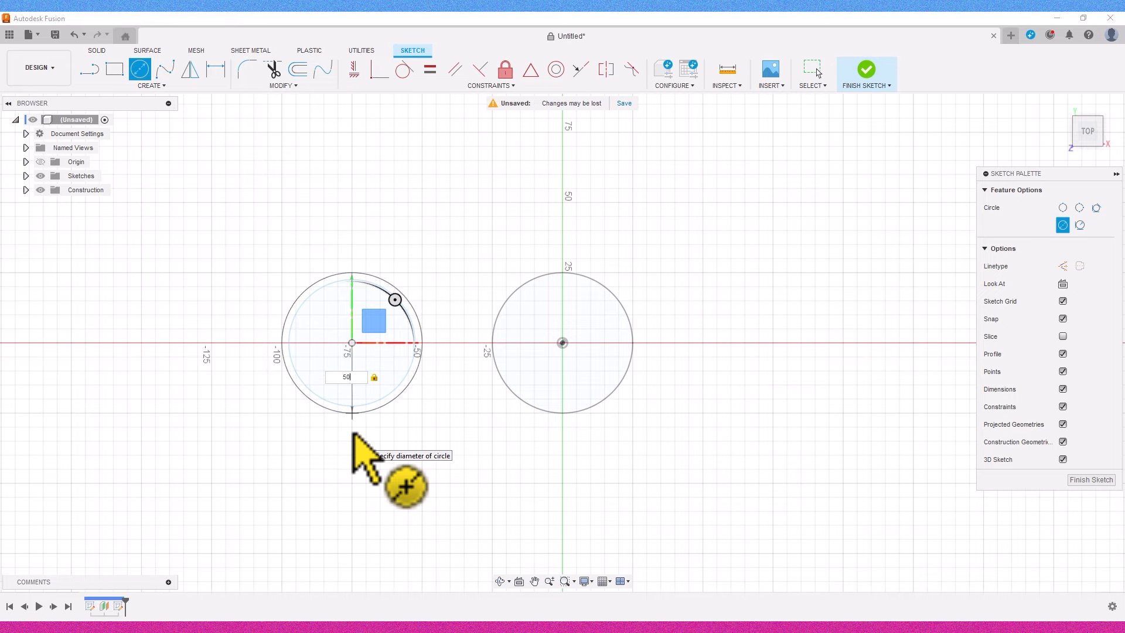
pyautogui.press('Return')
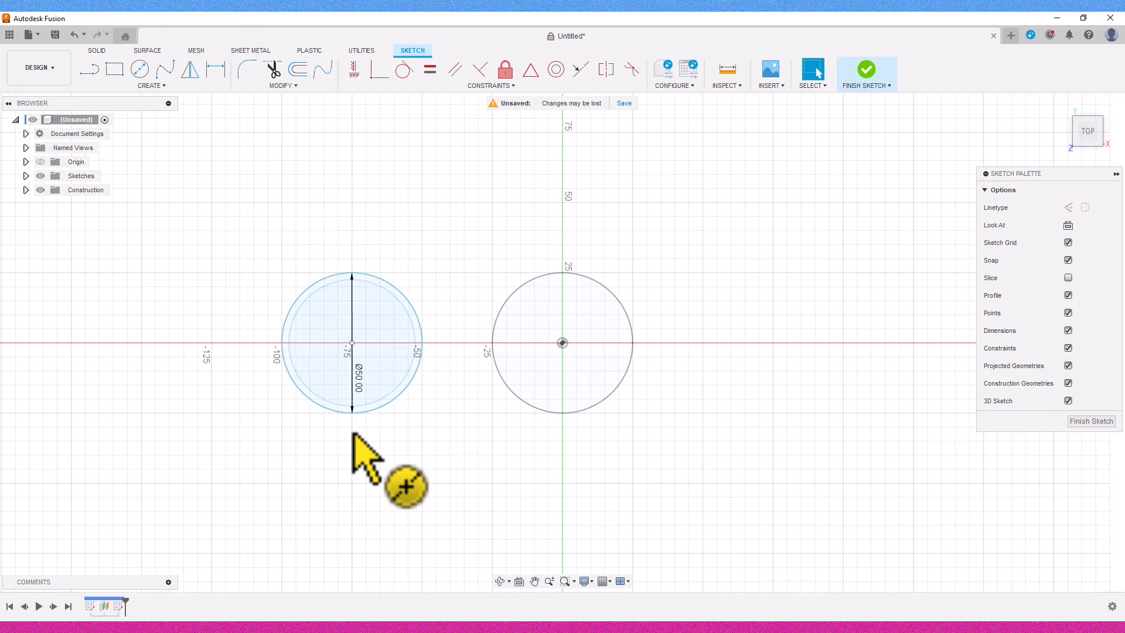
pyautogui.click(867, 70)
# - Create a second construction plane offset 45 mm above the raised 50 mm circle
pyautogui.moveTo(402, 151); pyautogui.dragTo(404, 243, button='middle')
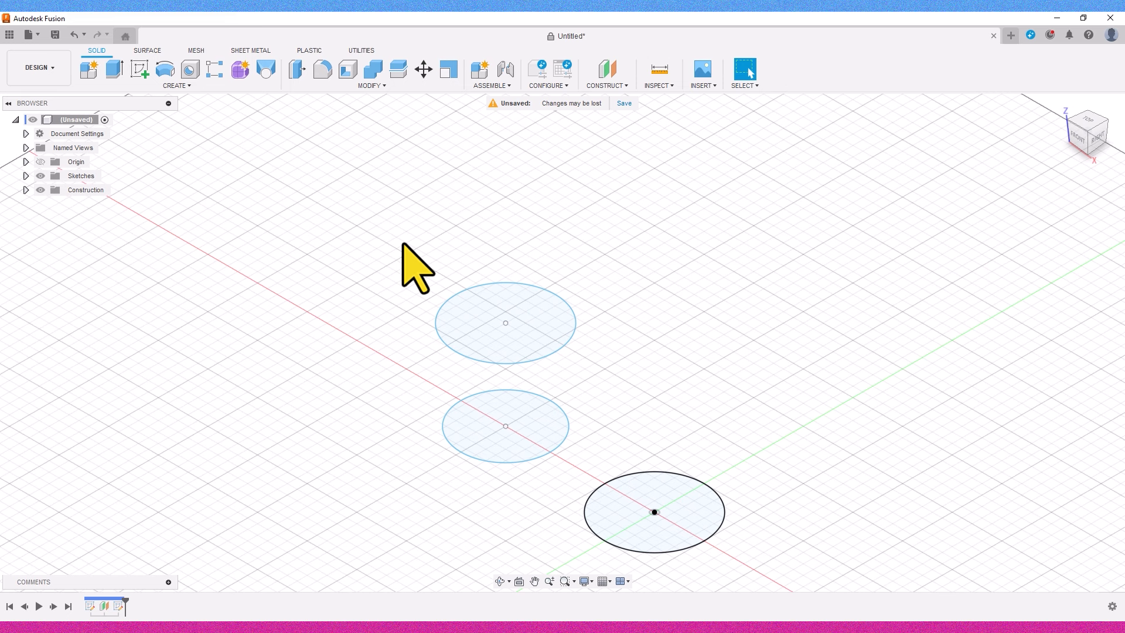
pyautogui.click(608, 69)
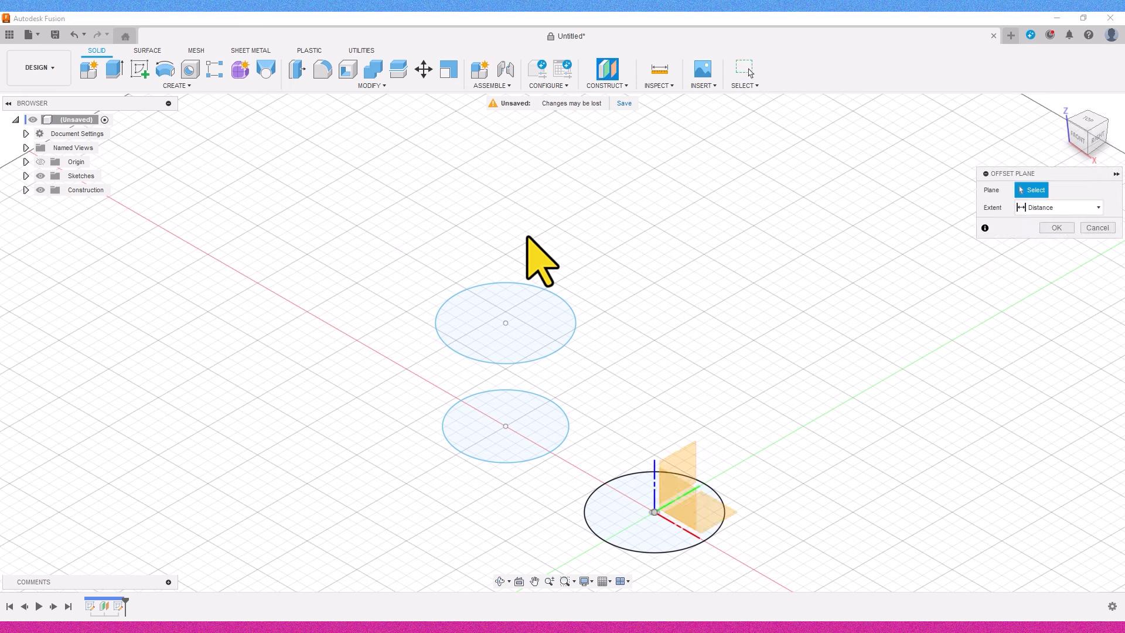
pyautogui.click(527, 332)
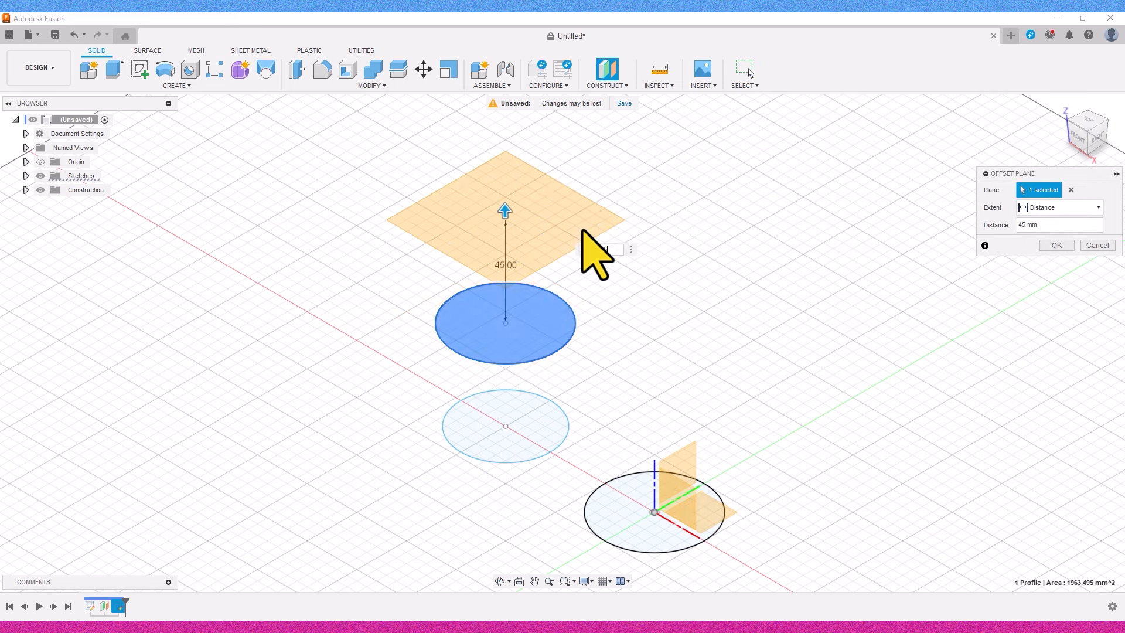
pyautogui.press('Return')
# - Sketch a 45 mm diameter circle on the upper plane, concentric with the circles below, move its dimension outside the circle, and finish the sketch
pyautogui.click(582, 231)
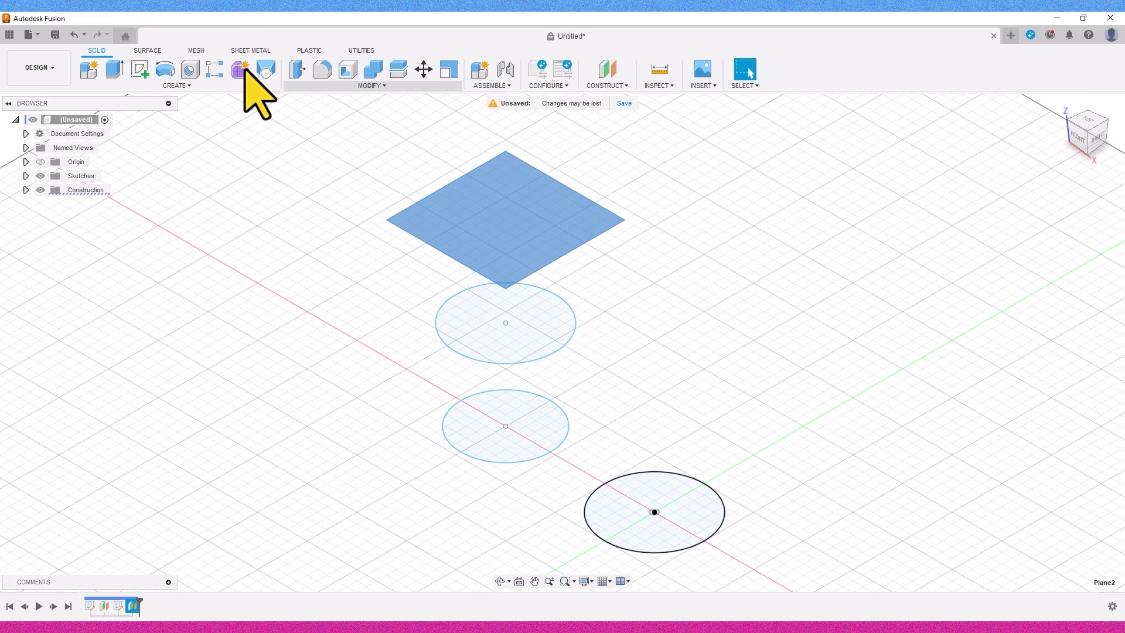
pyautogui.click(146, 69)
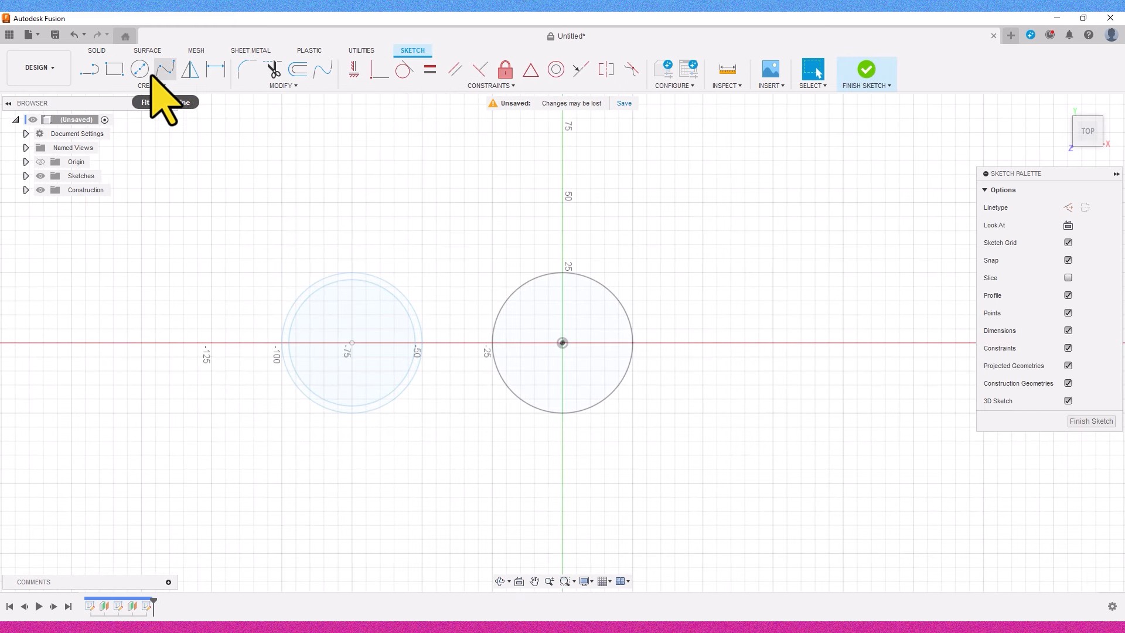
pyautogui.click(139, 69)
pyautogui.click(352, 344)
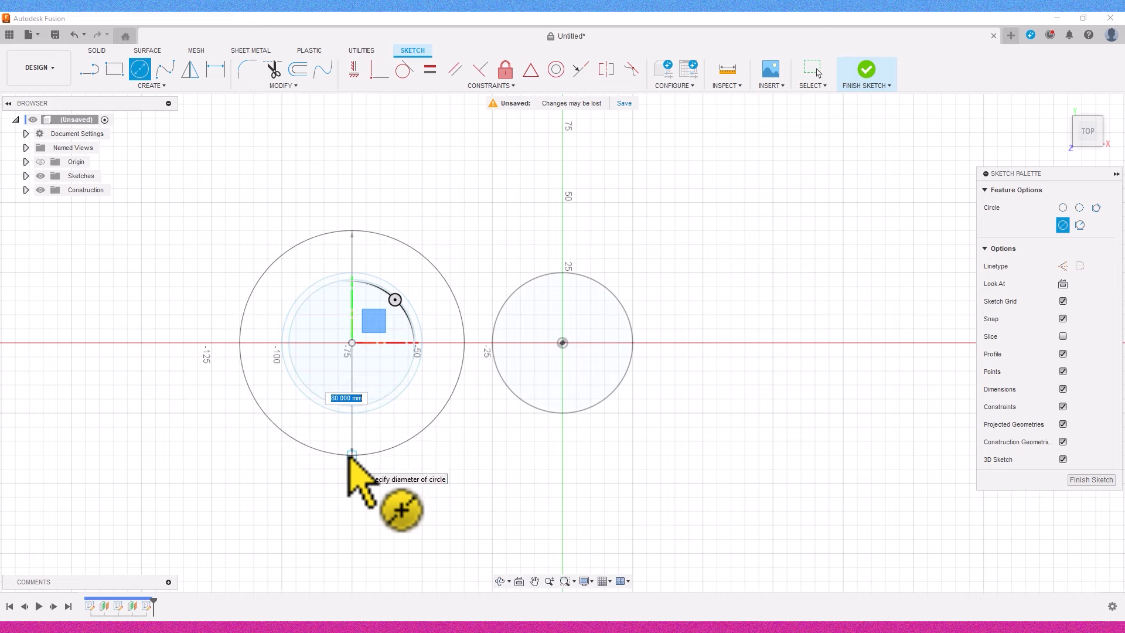
pyautogui.press('Return')
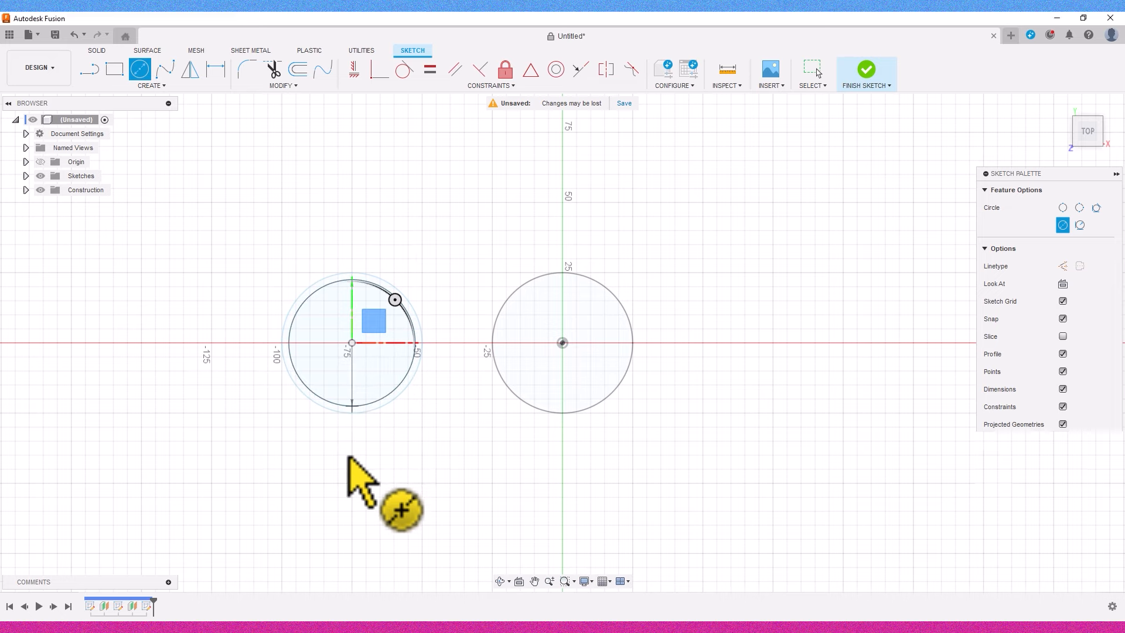
pyautogui.press('Escape')
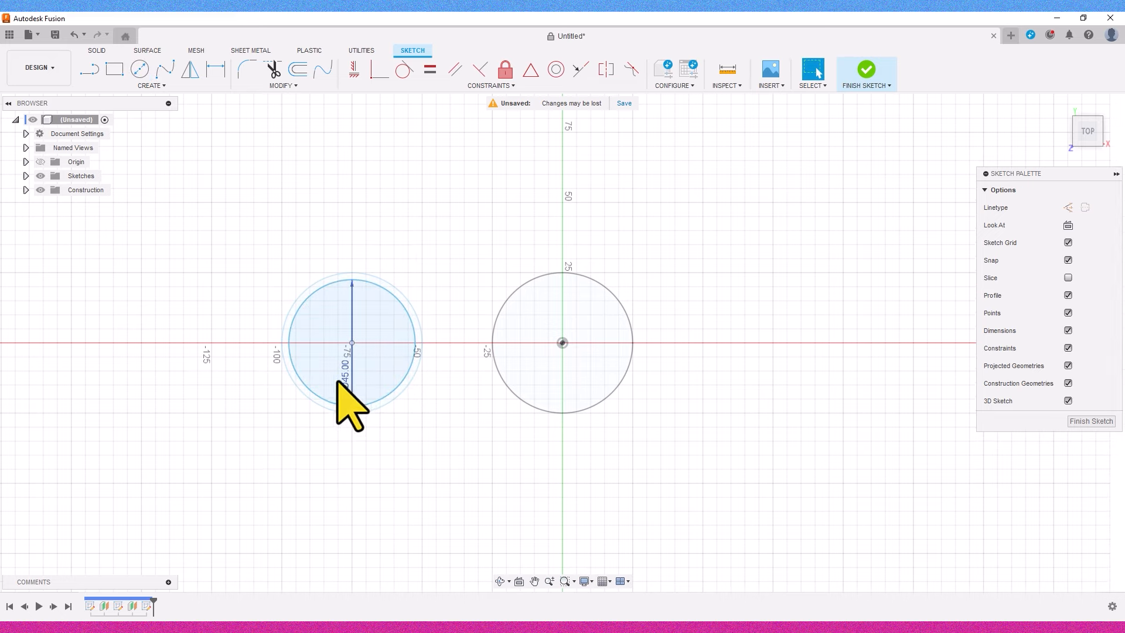
pyautogui.moveTo(340, 377); pyautogui.dragTo(216, 402)
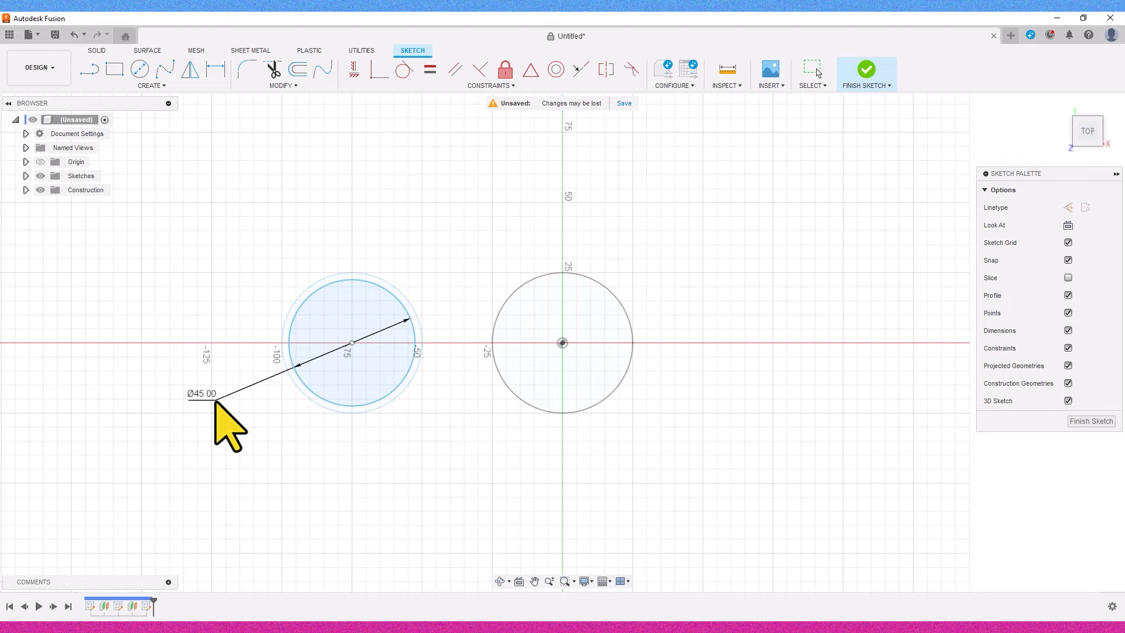
pyautogui.click(867, 74)
# - Loft a new body through the three stacked circles, from the lowest to the highest
pyautogui.moveTo(350, 181); pyautogui.dragTo(346, 137, button='middle')
pyautogui.click(266, 71)
pyautogui.click(513, 366)
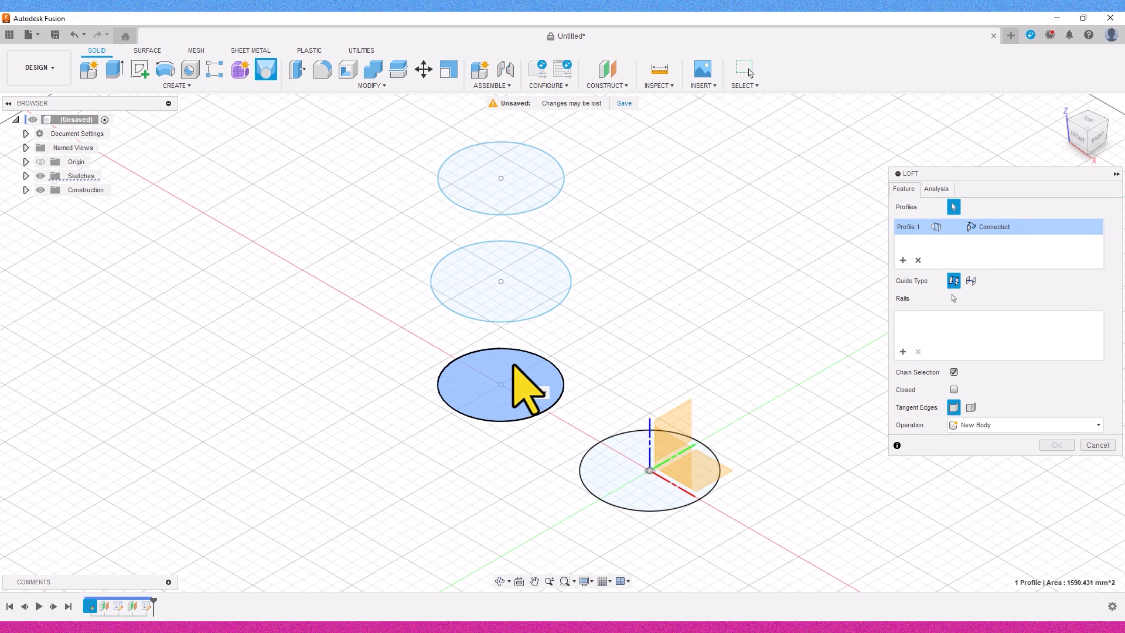
pyautogui.click(507, 304)
pyautogui.click(538, 194)
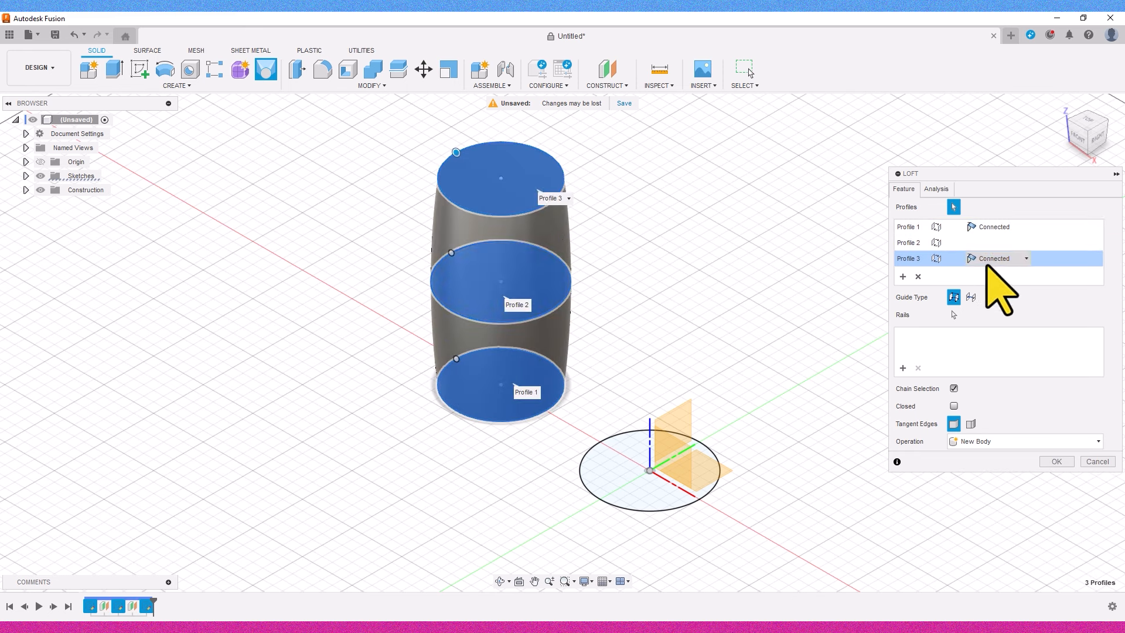
pyautogui.click(1058, 462)
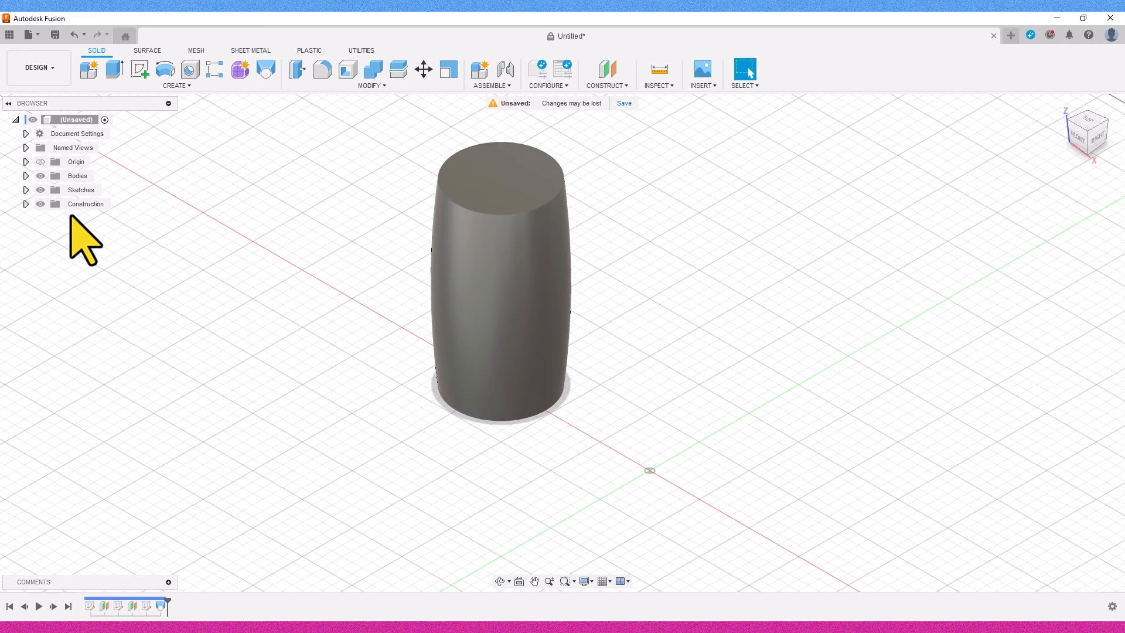
# - Extrude the circle at the origin 20 mm as a new body, showing Sketch1 for the selection and hiding it again
pyautogui.click(26, 190)
pyautogui.click(51, 204)
pyautogui.moveTo(609, 345); pyautogui.dragTo(548, 260, button='middle')
pyautogui.click(115, 70)
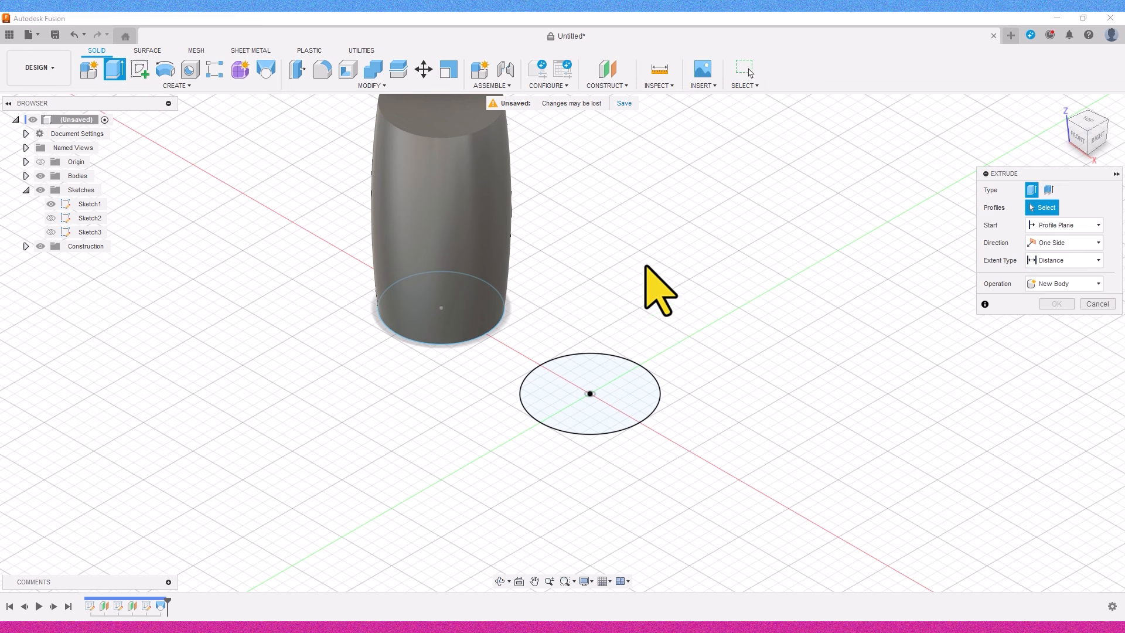
pyautogui.click(618, 375)
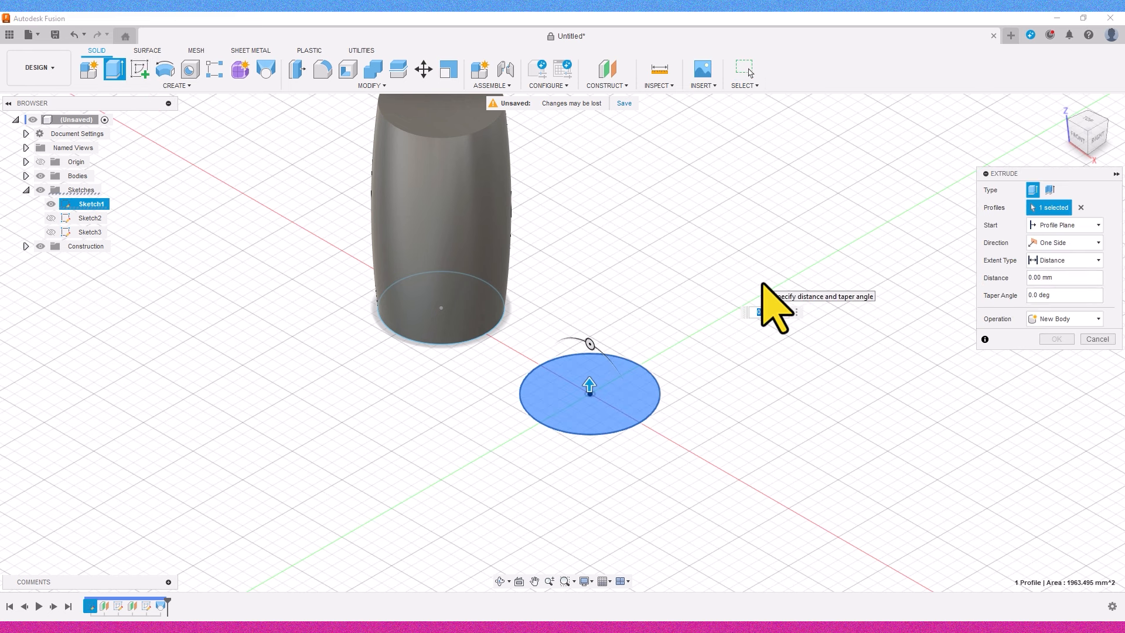
pyautogui.write('20')
pyautogui.press('Return')
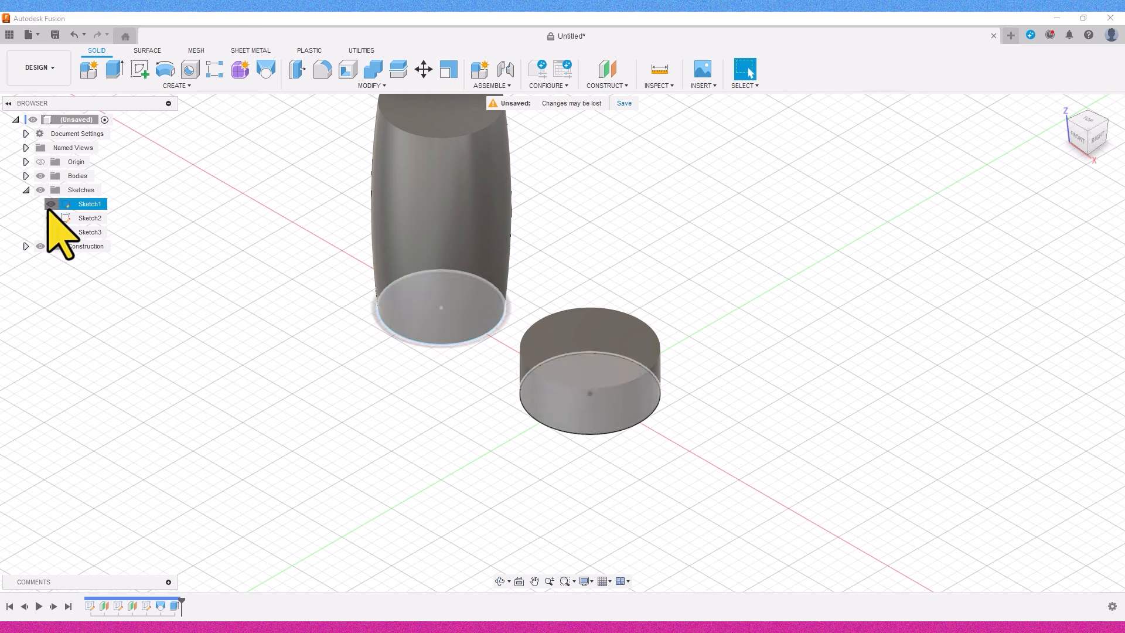
pyautogui.click(51, 203)
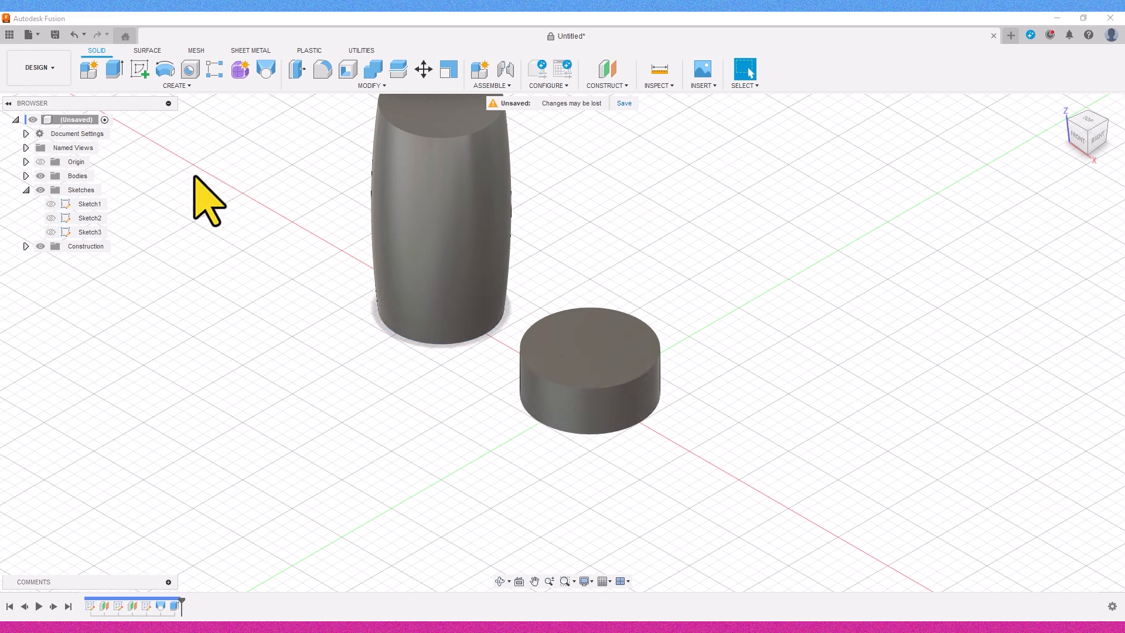
# - Fillet the bottom edge of the tall lofted body with a 10 mm radius
pyautogui.click(322, 69)
pyautogui.click(411, 338)
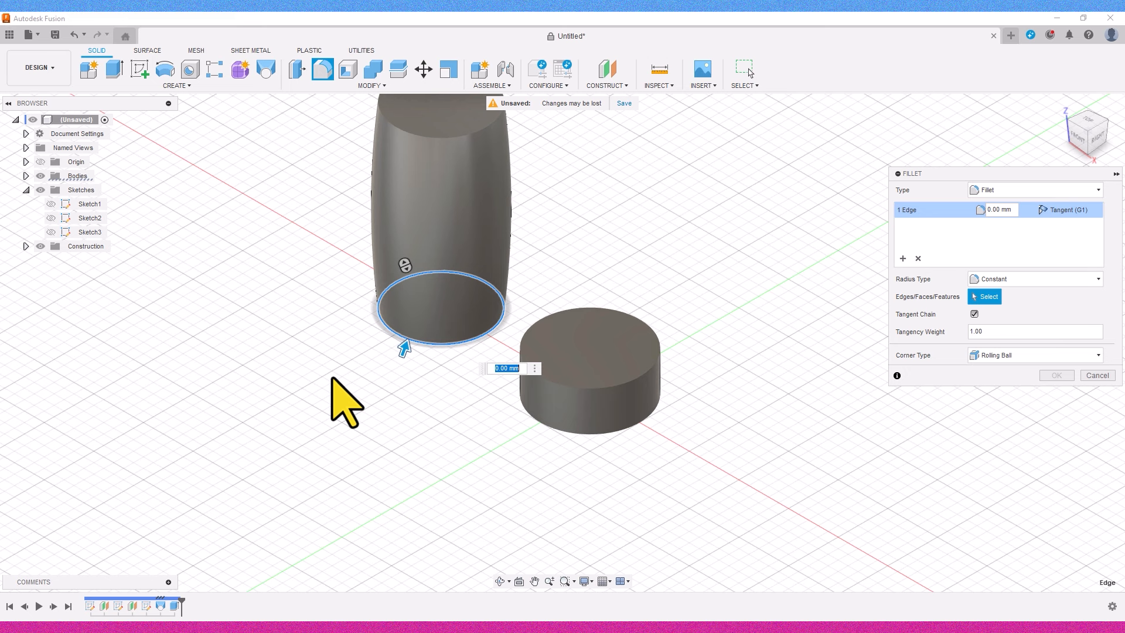
pyautogui.write('10')
pyautogui.press('Return')
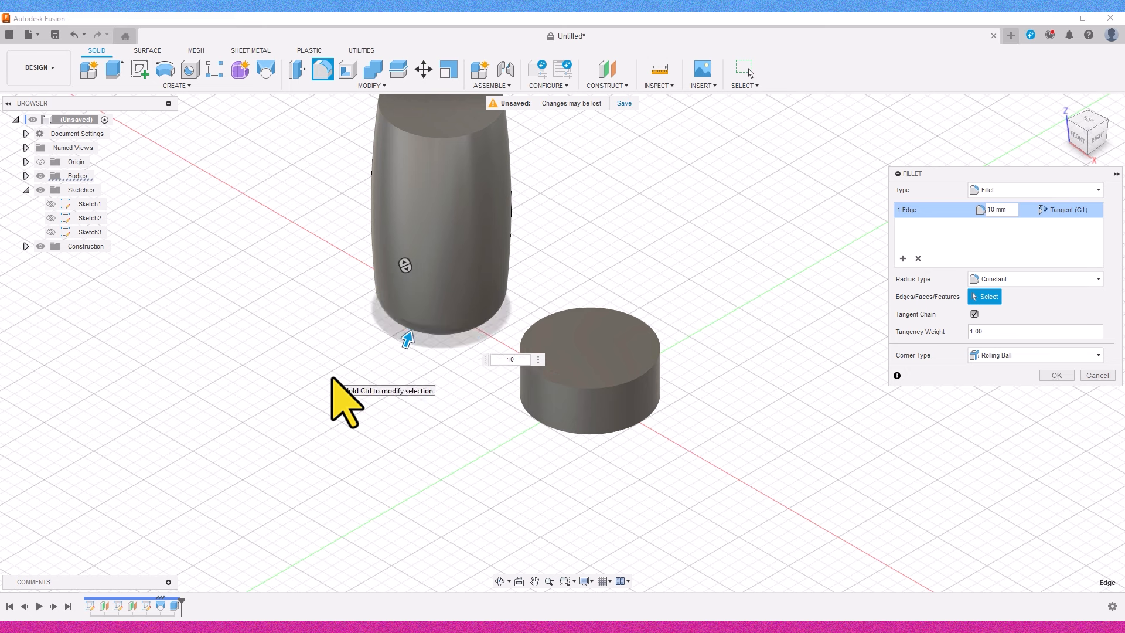
# - Fillet the bottom edge of the short cylinder with a 10 mm radius
pyautogui.rightClick(332, 378)
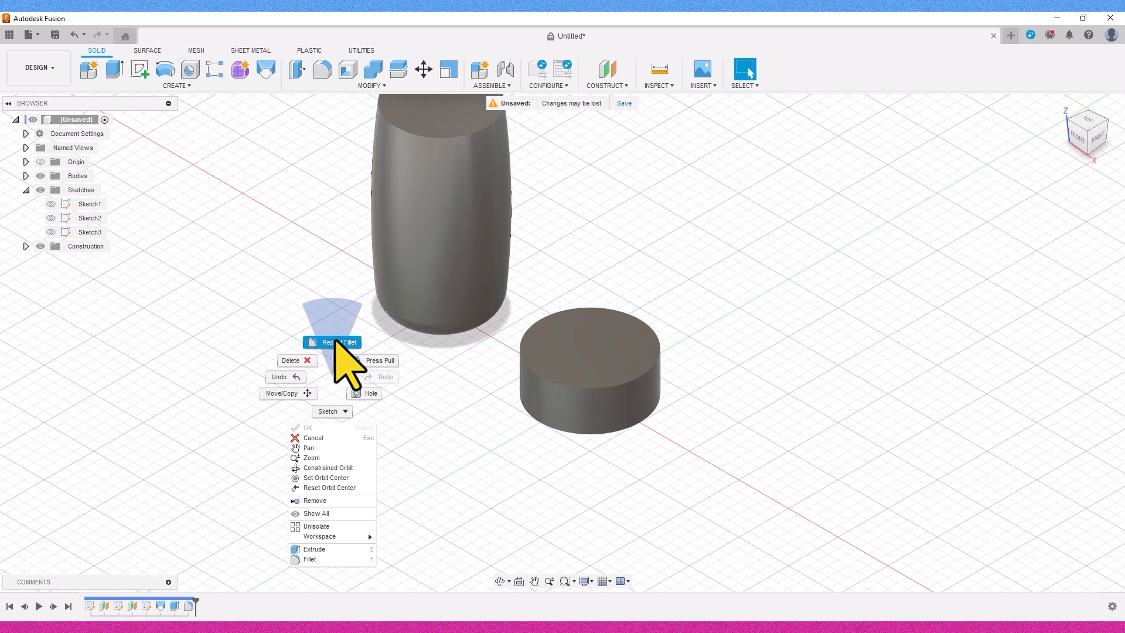
pyautogui.click(324, 335)
pyautogui.click(545, 433)
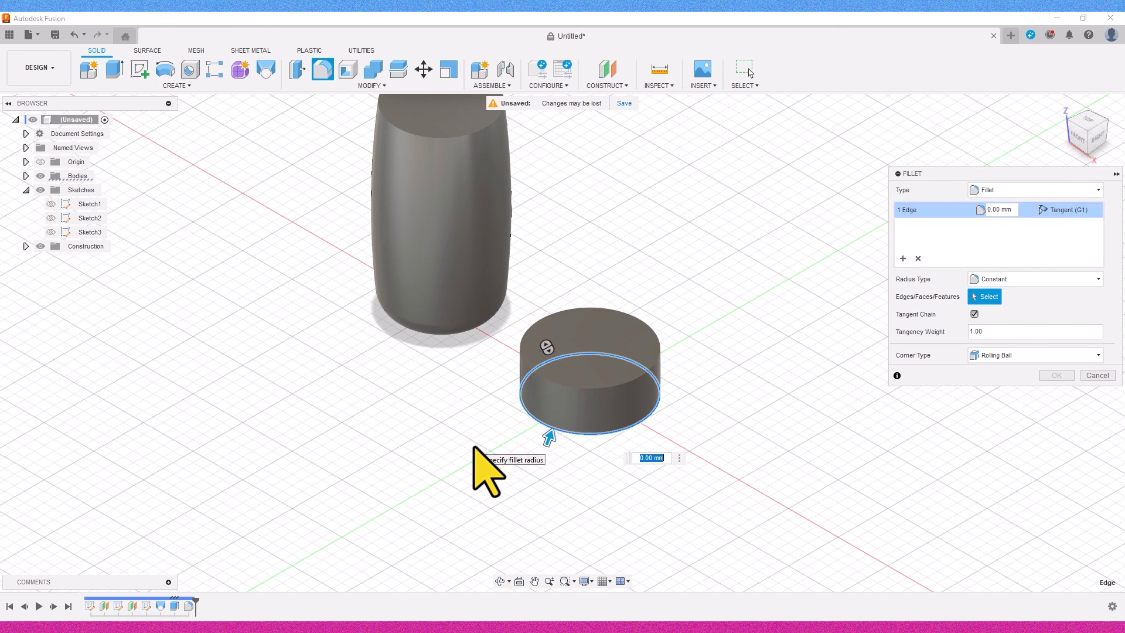
pyautogui.write('10')
pyautogui.press('Return')
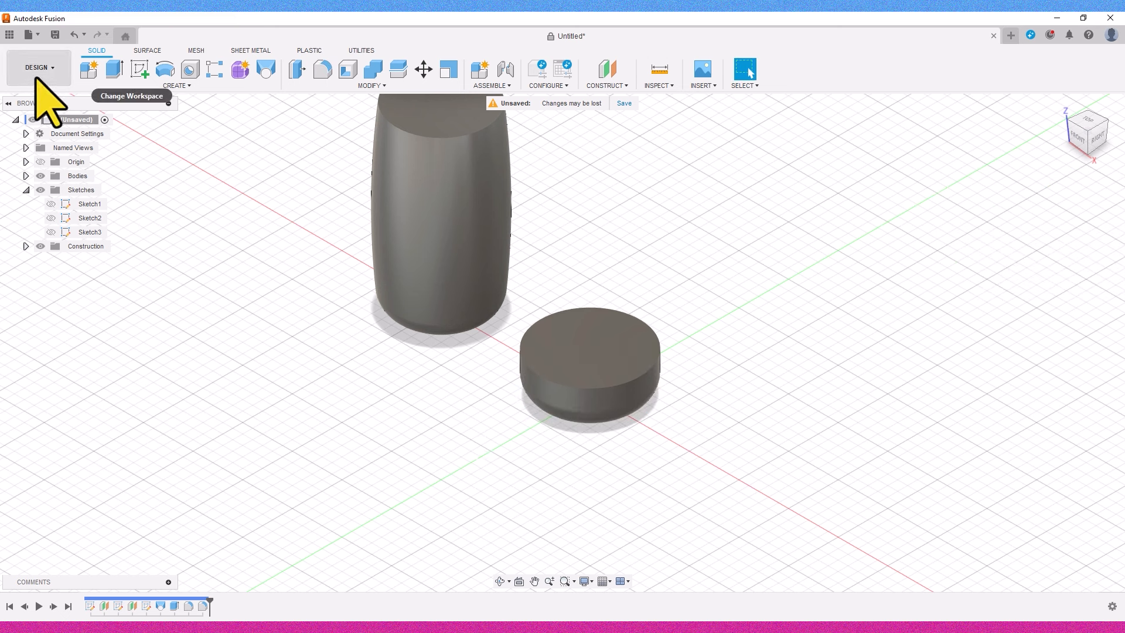
# - Tessellate the tall lofted body into a mesh with a surface deviation of 0.001 mm and a normal deviation of 10
pyautogui.click(147, 52)
pyautogui.click(194, 51)
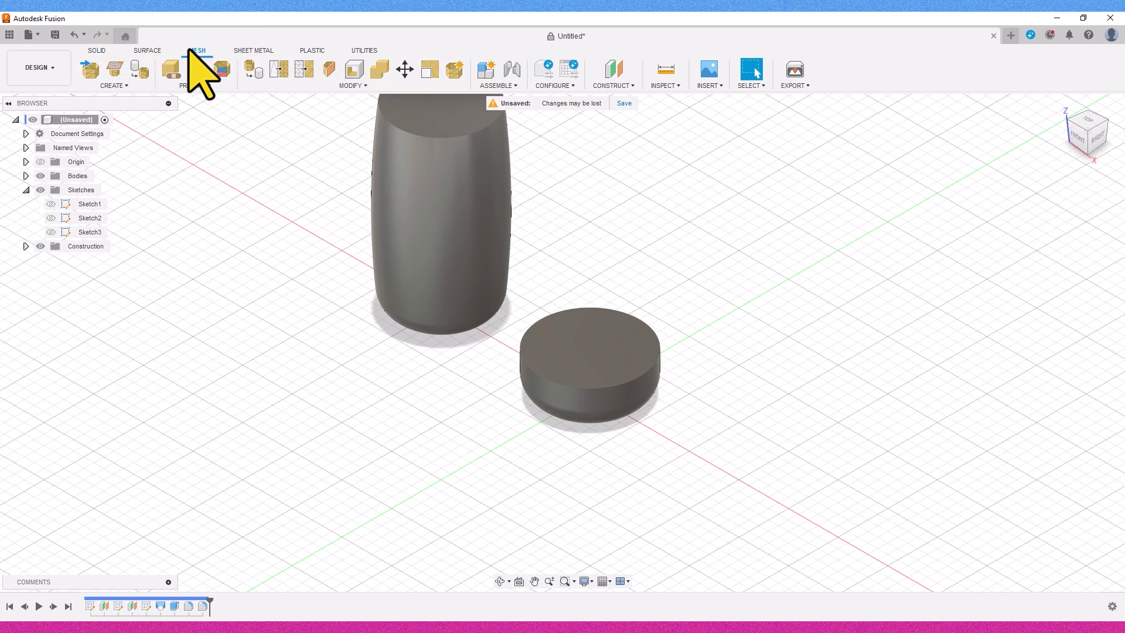
pyautogui.click(139, 68)
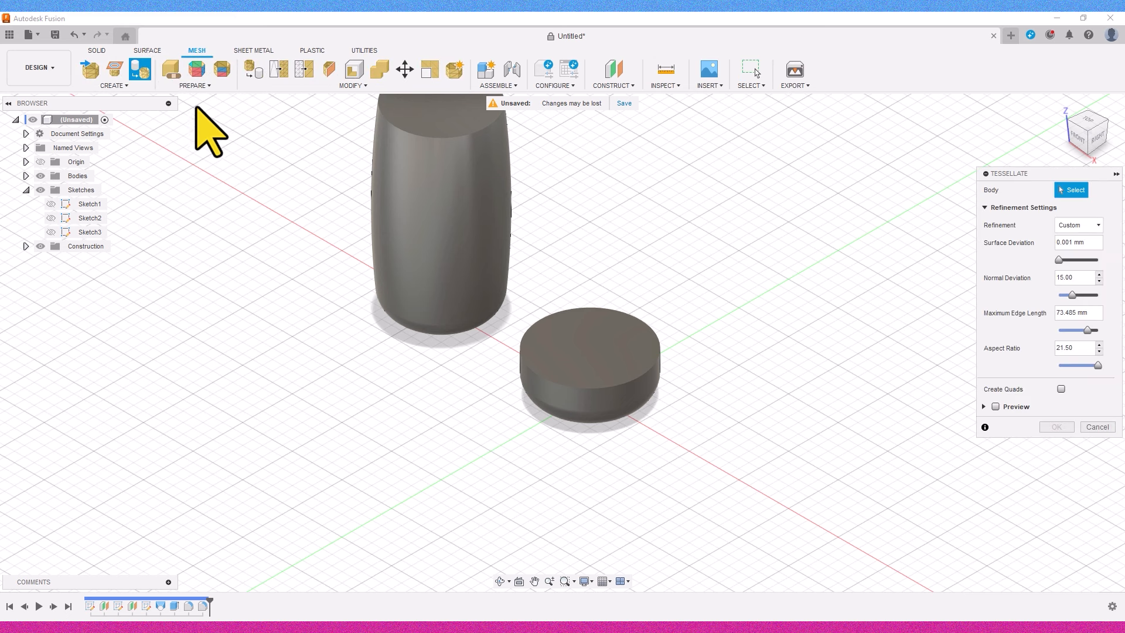
pyautogui.click(462, 233)
pyautogui.moveTo(239, 217); pyautogui.dragTo(259, 263, button='middle')
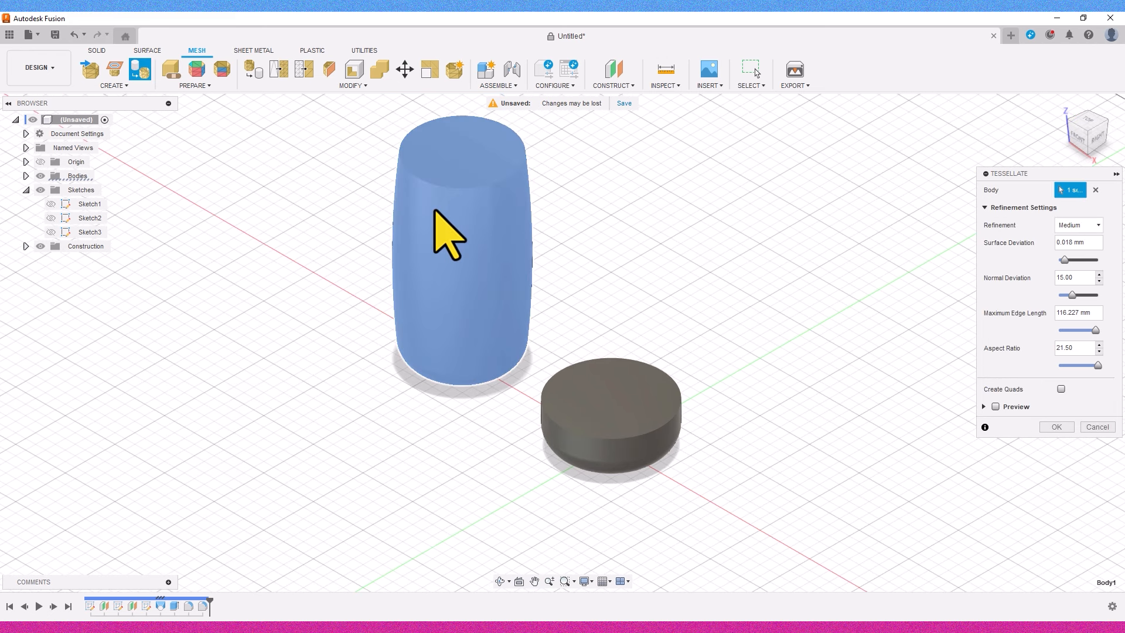
pyautogui.click(1080, 225)
pyautogui.click(1078, 247)
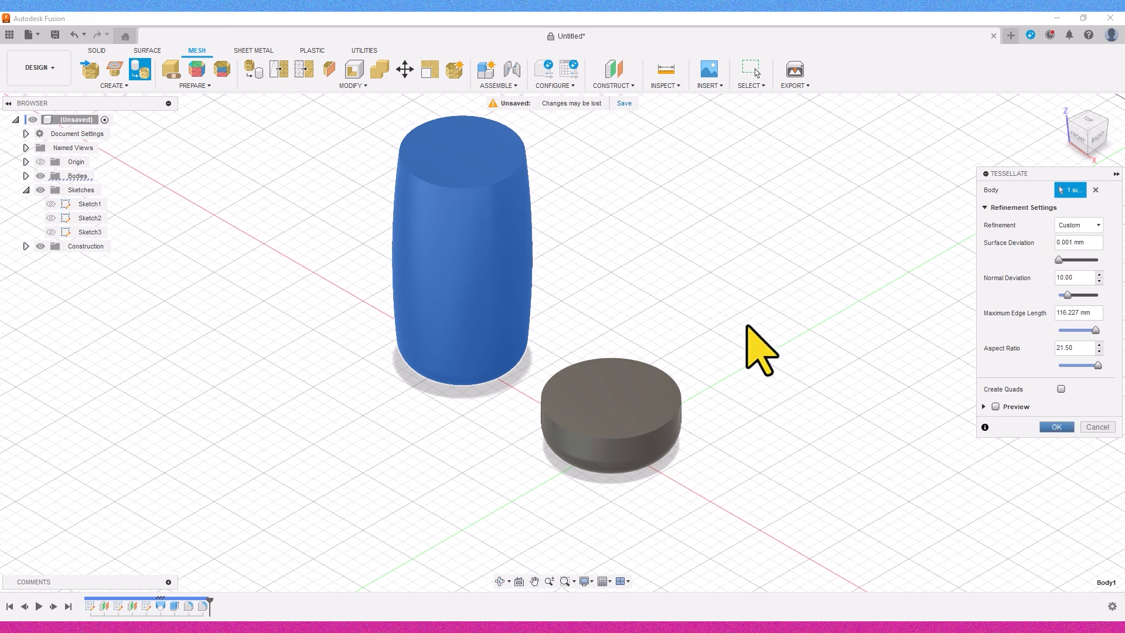
pyautogui.press('Return')
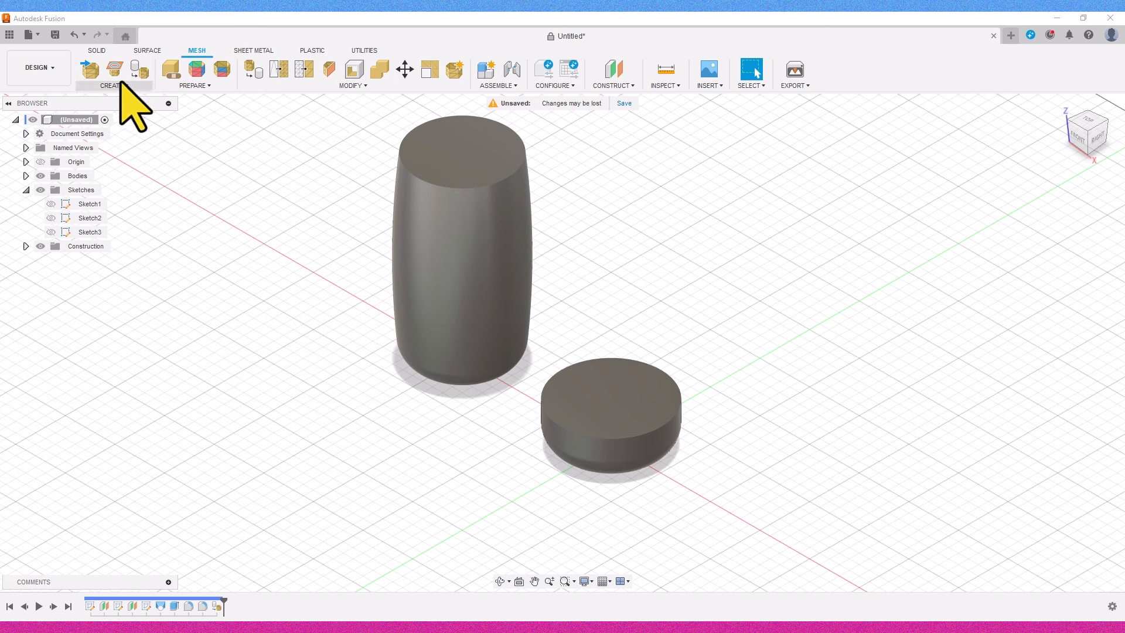
# - Tessellate the short cylinder into a mesh with a surface deviation of 0.001 mm and a normal deviation of 10
pyautogui.click(140, 70)
pyautogui.click(638, 402)
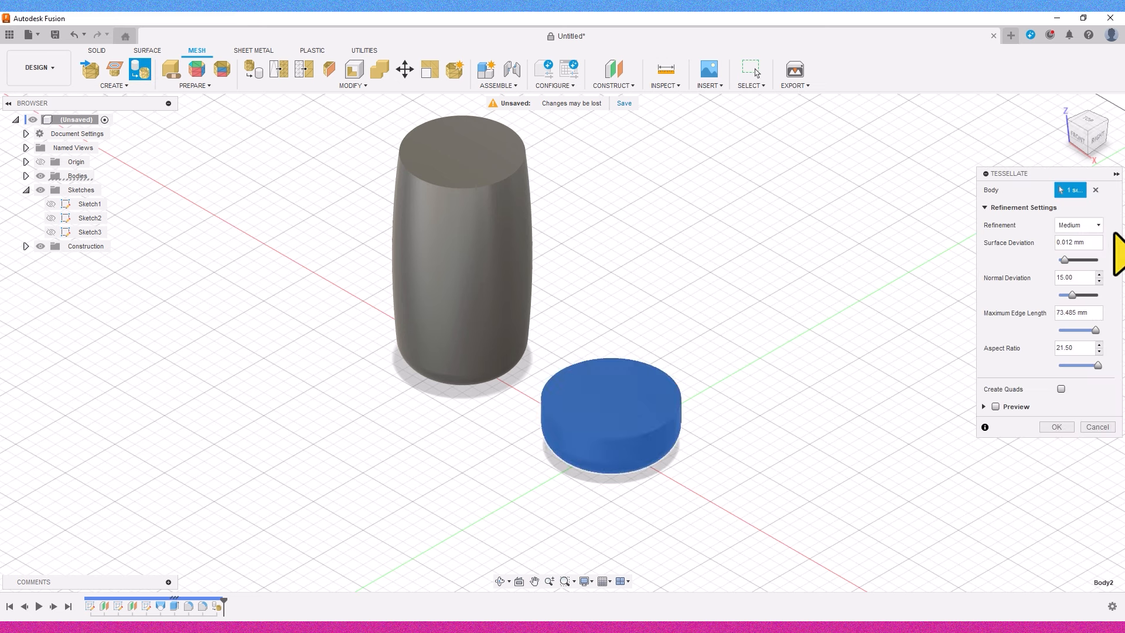
pyautogui.click(1098, 226)
pyautogui.click(1084, 237)
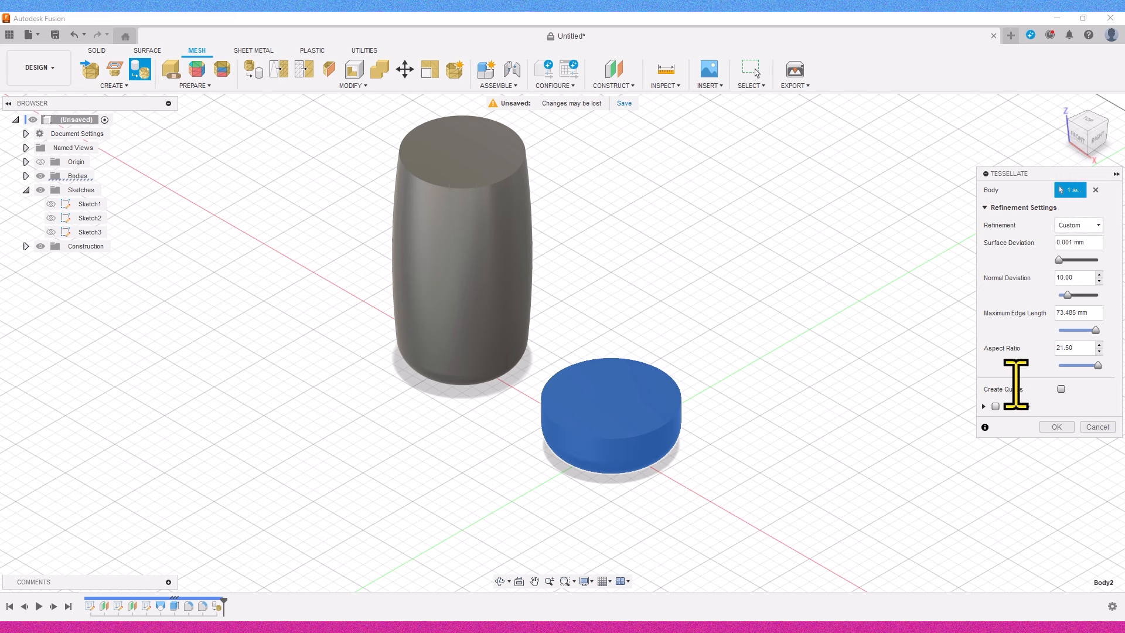
pyautogui.press('Return')
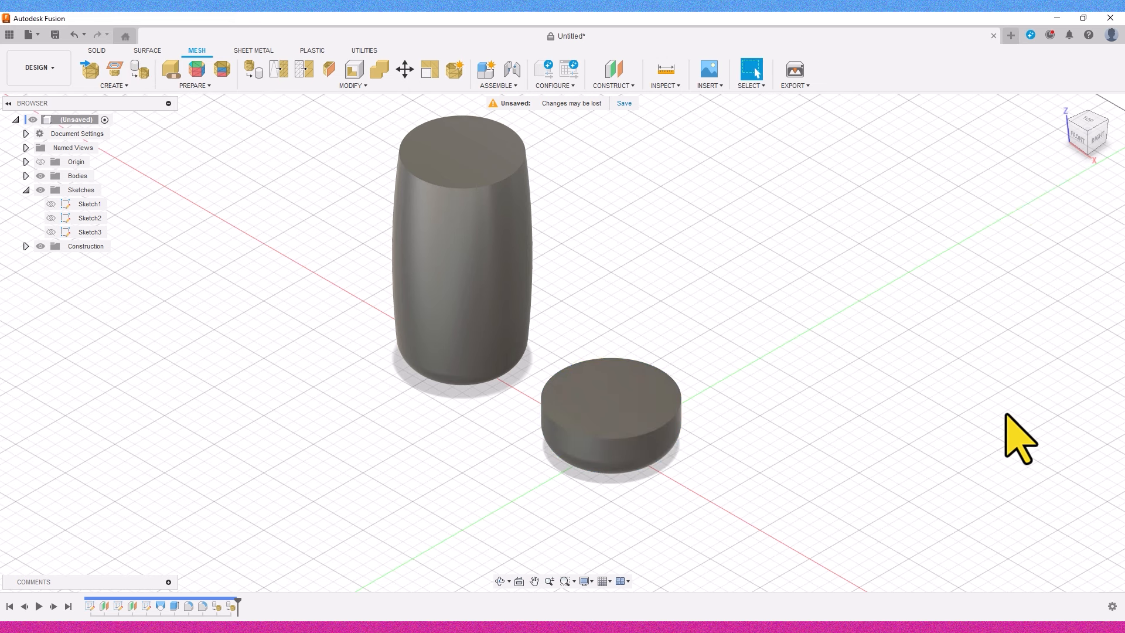
# - Reduce the short cylinder's mesh to a face count of 50 with uniform remeshing
pyautogui.scroll(2, 627, 416)
pyautogui.scroll(2, 889, 421)
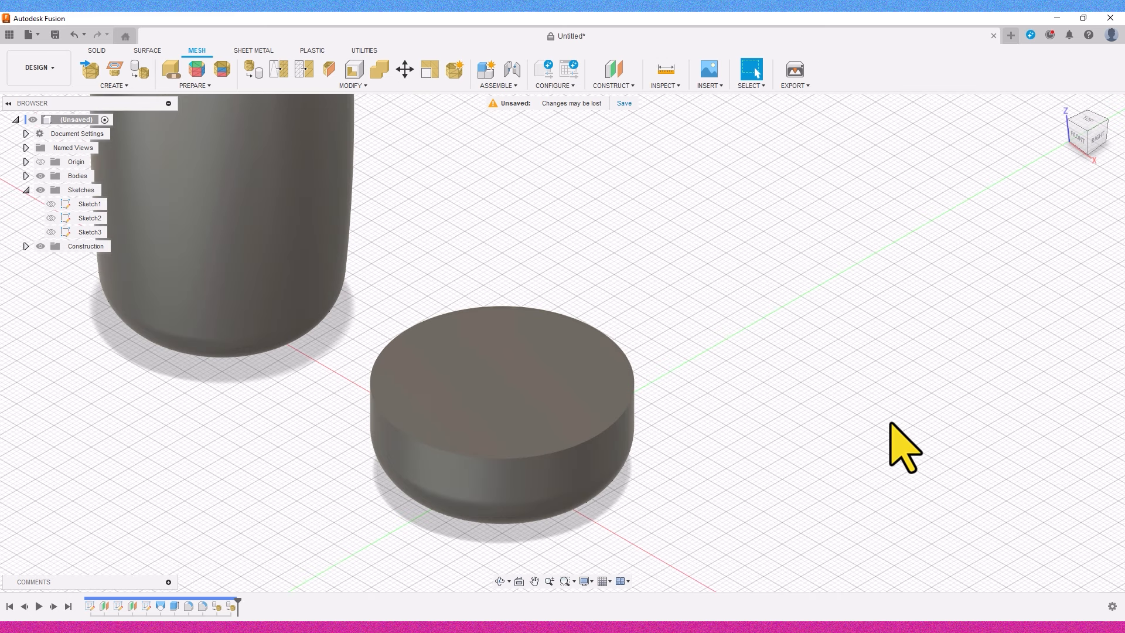
pyautogui.moveTo(890, 422); pyautogui.dragTo(1001, 368, button='middle')
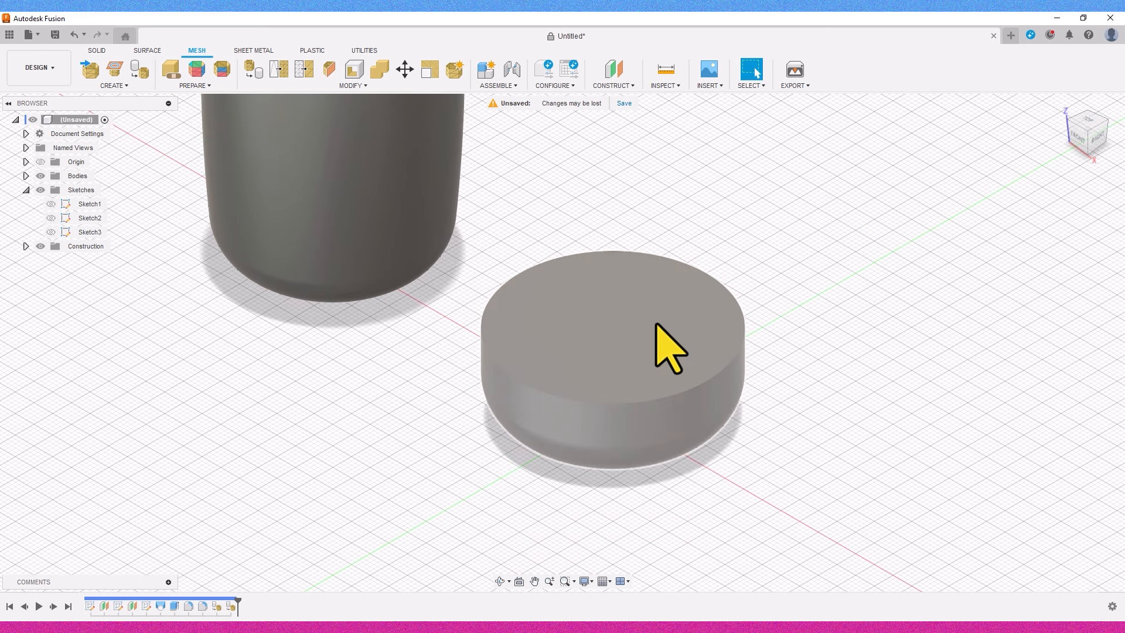
pyautogui.click(658, 346)
pyautogui.click(812, 291)
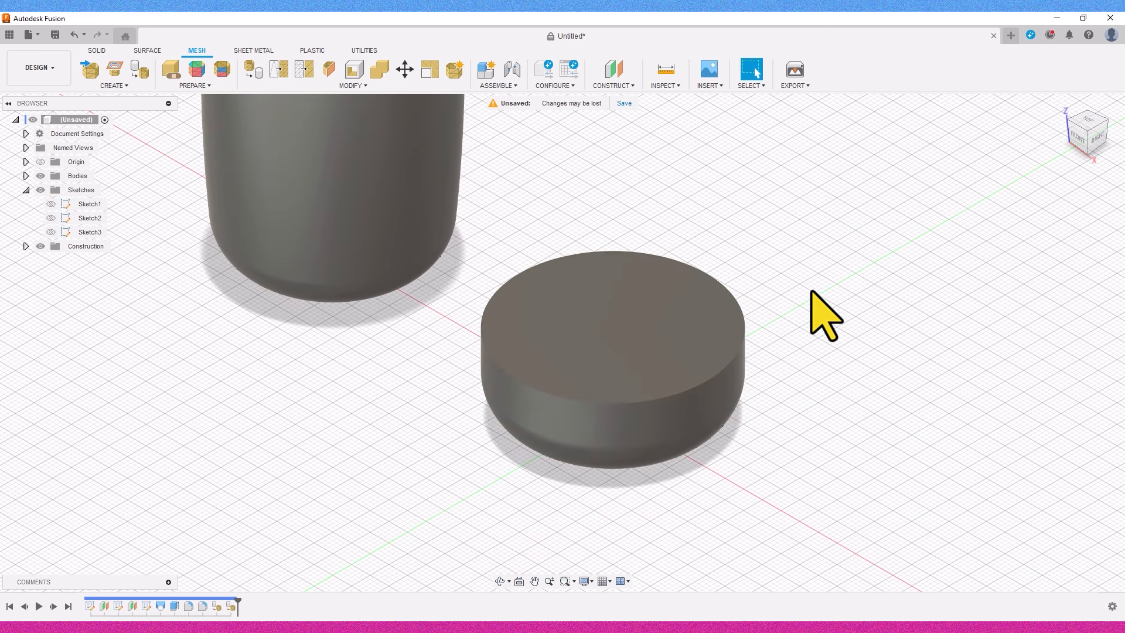
pyautogui.click(303, 69)
pyautogui.click(659, 336)
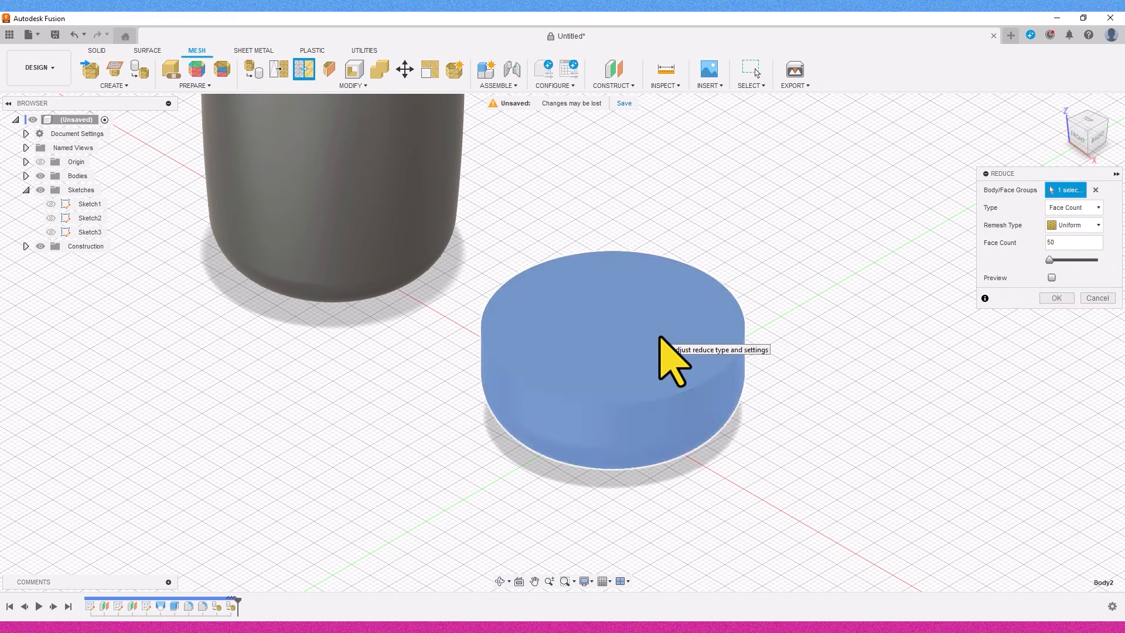
pyautogui.click(1066, 208)
pyautogui.click(1075, 246)
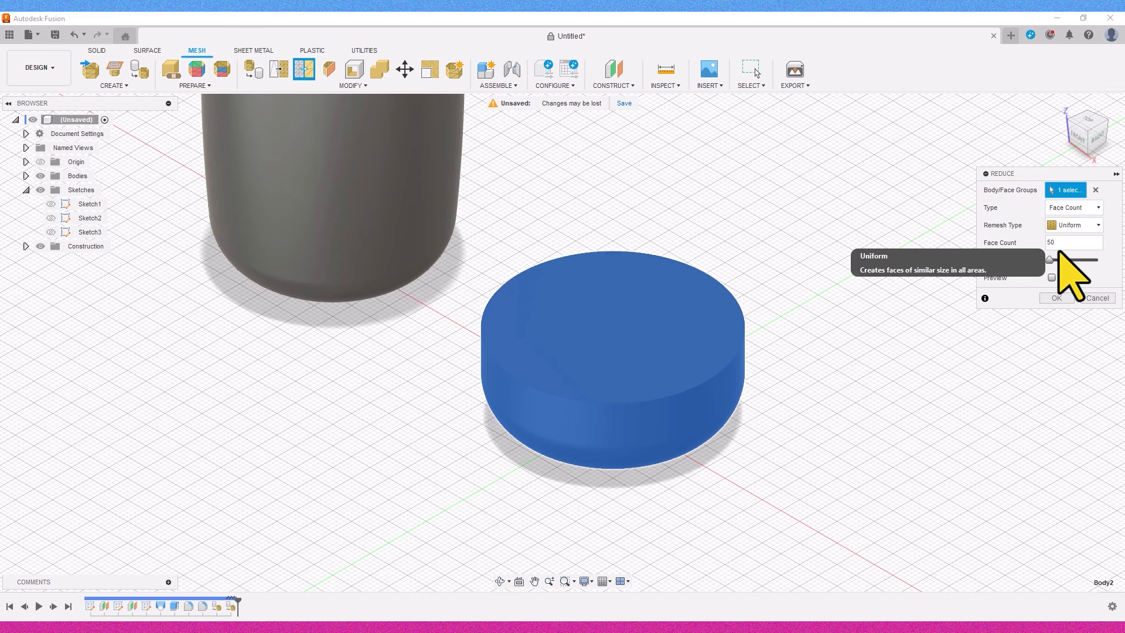
pyautogui.click(1067, 252)
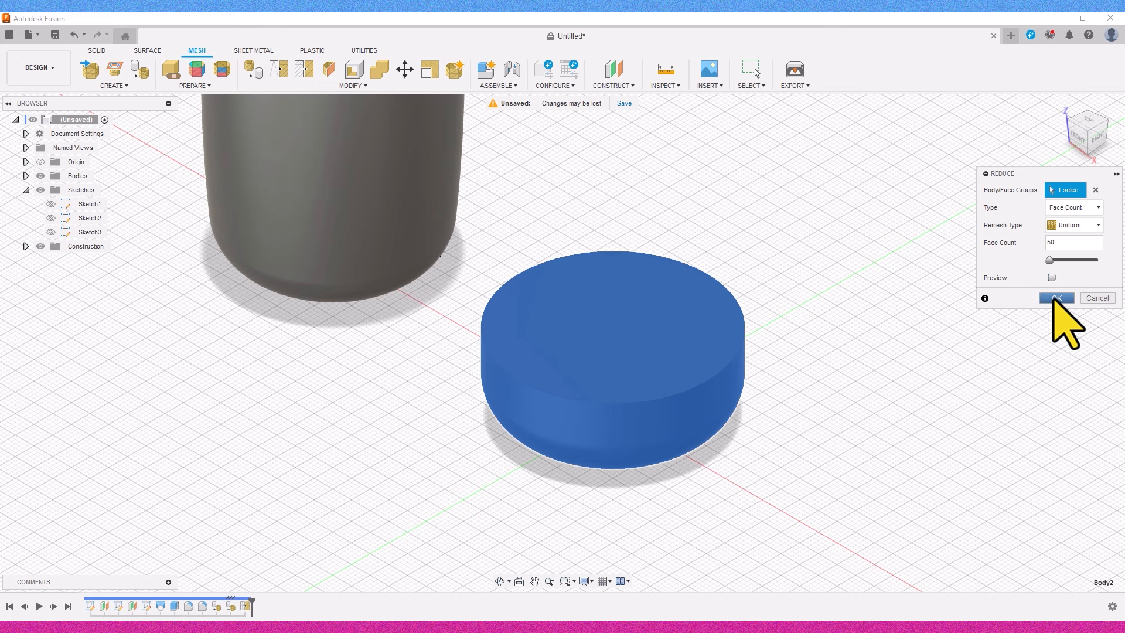
pyautogui.click(1057, 298)
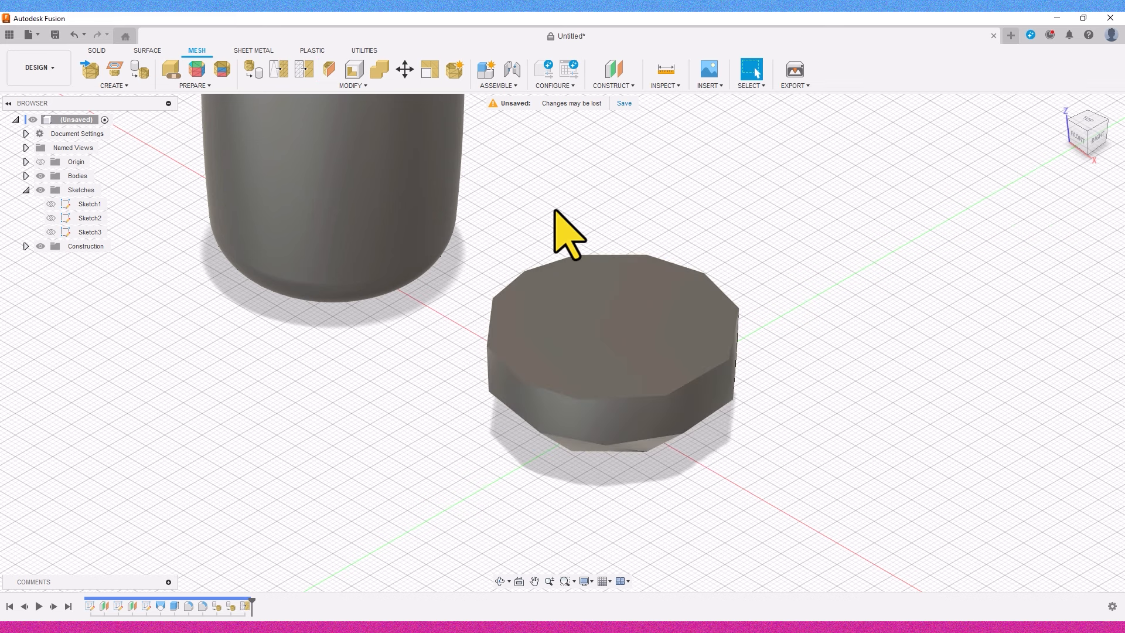
# - Reduce the tall lofted body's mesh to a face count of 90 with uniform remeshing
pyautogui.moveTo(555, 210); pyautogui.dragTo(781, 492, button='middle')
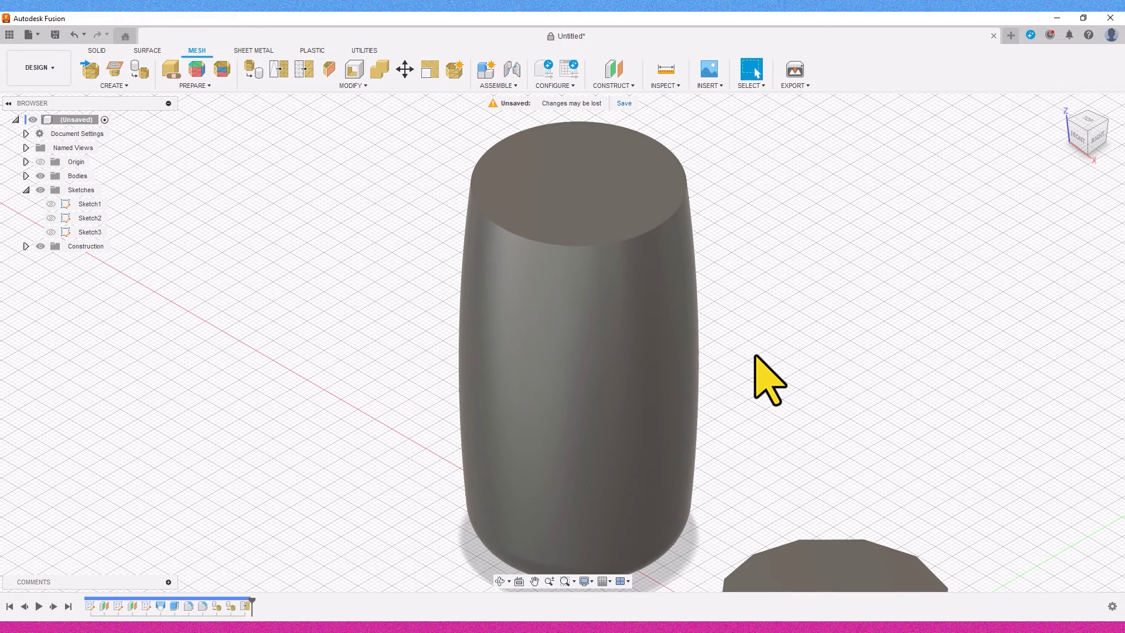
pyautogui.rightClick(751, 323)
pyautogui.click(753, 292)
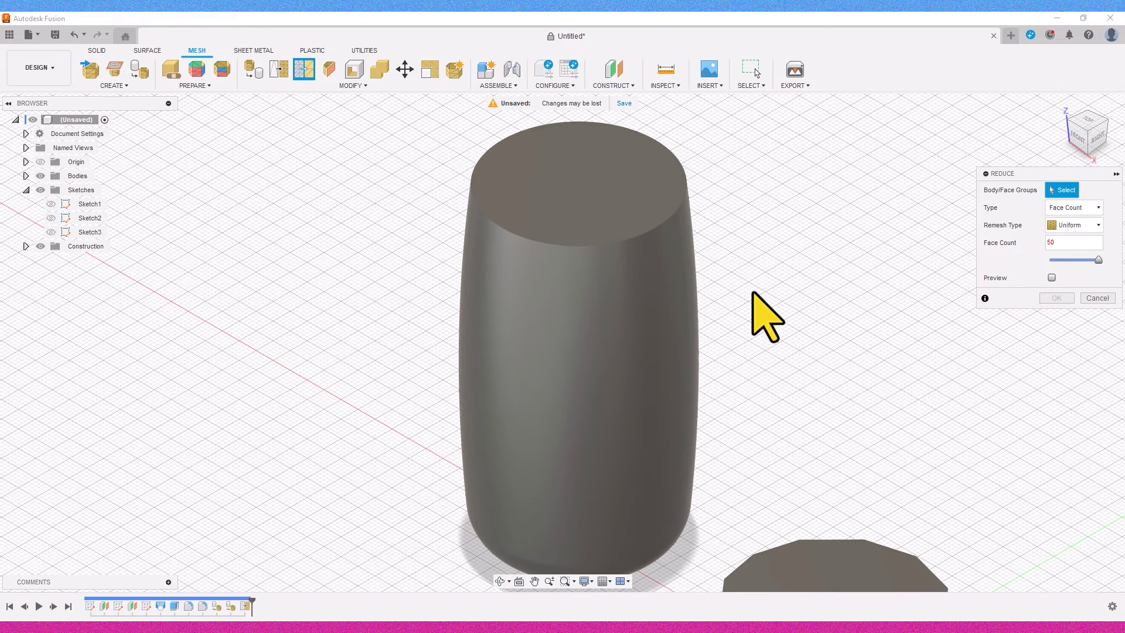
pyautogui.click(674, 288)
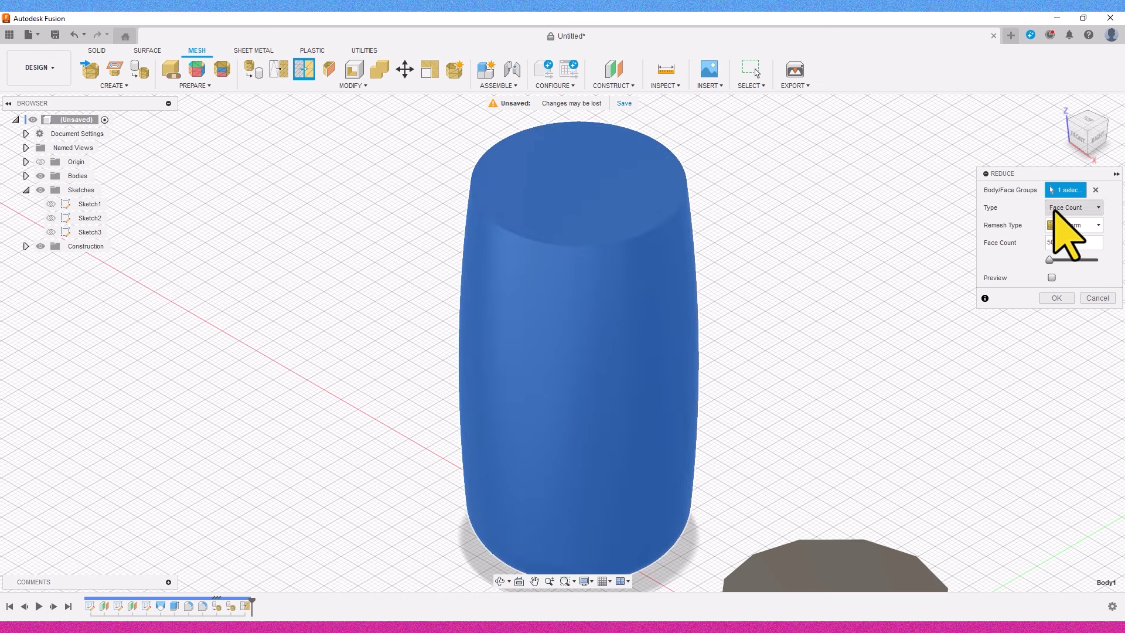
pyautogui.moveTo(1065, 241); pyautogui.dragTo(1026, 237)
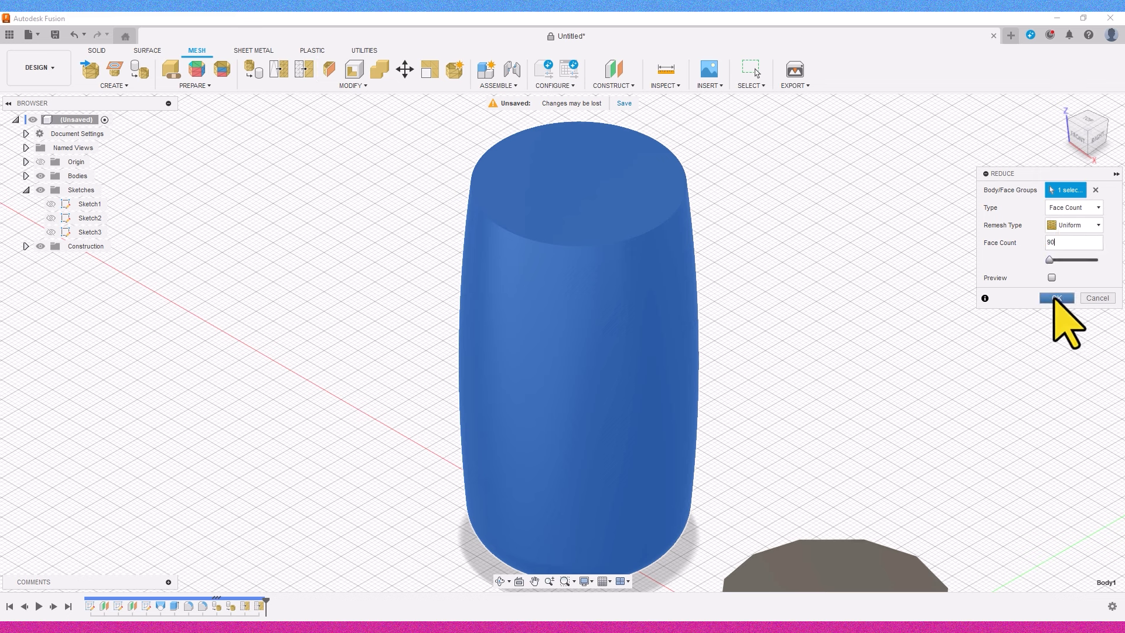
pyautogui.click(1054, 298)
# - Convert the reduced tall mesh into a solid body
pyautogui.scroll(-1, 887, 405)
pyautogui.moveTo(931, 413); pyautogui.dragTo(804, 354, button='middle')
pyautogui.scroll(-3, 799, 328)
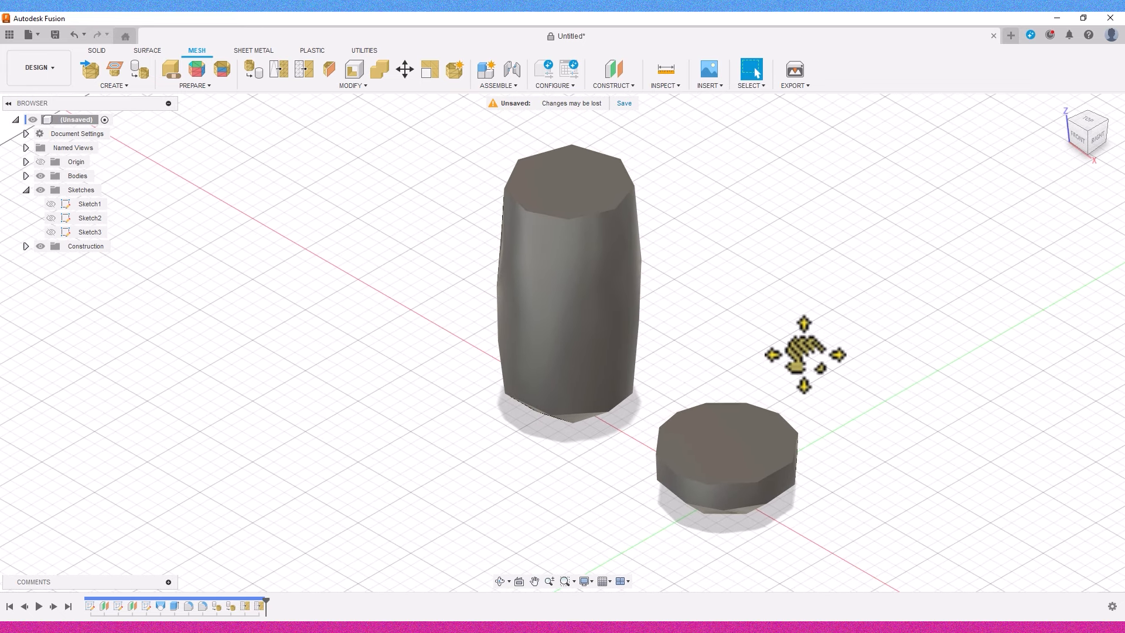
pyautogui.click(253, 68)
pyautogui.click(603, 251)
pyautogui.click(1053, 245)
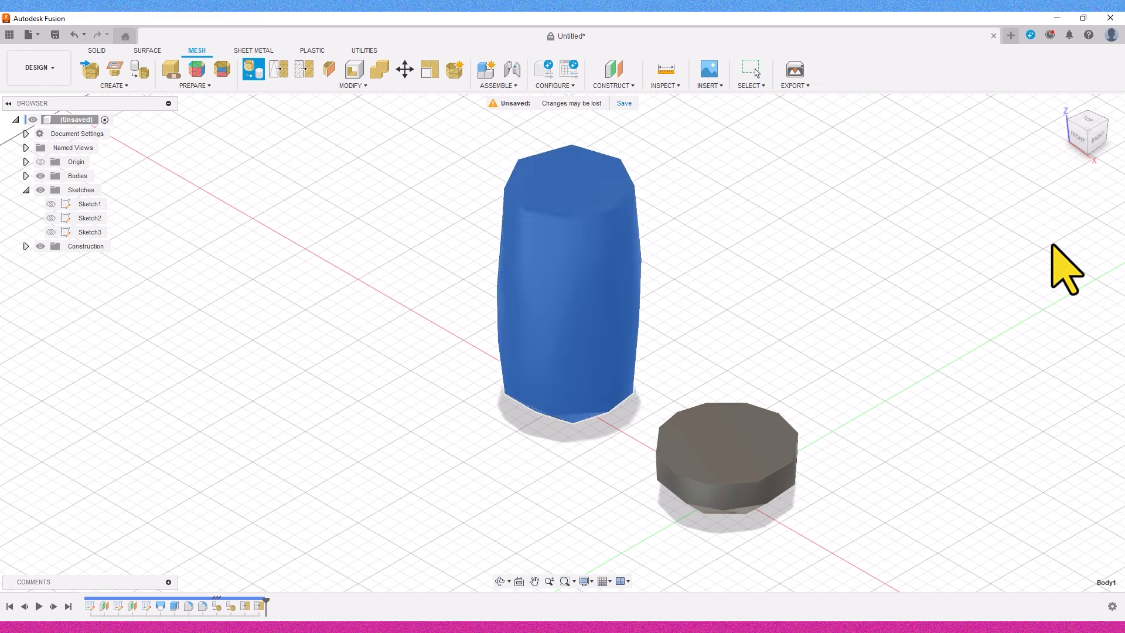
# - Convert the reduced short mesh into a solid body with the Parametric operation
pyautogui.rightClick(841, 270)
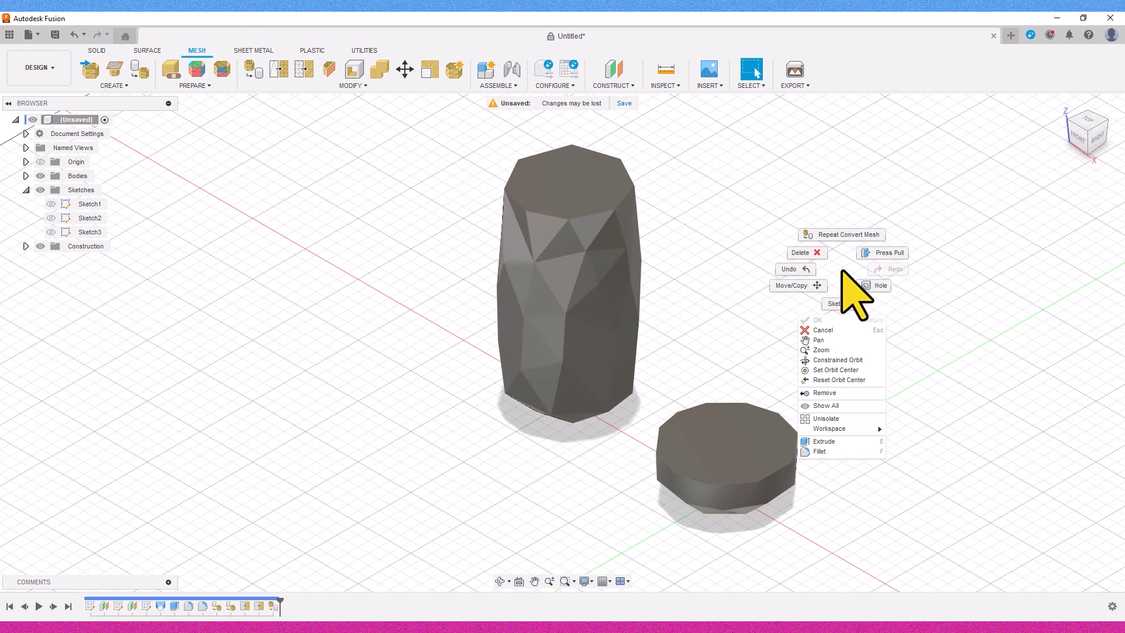
pyautogui.click(848, 235)
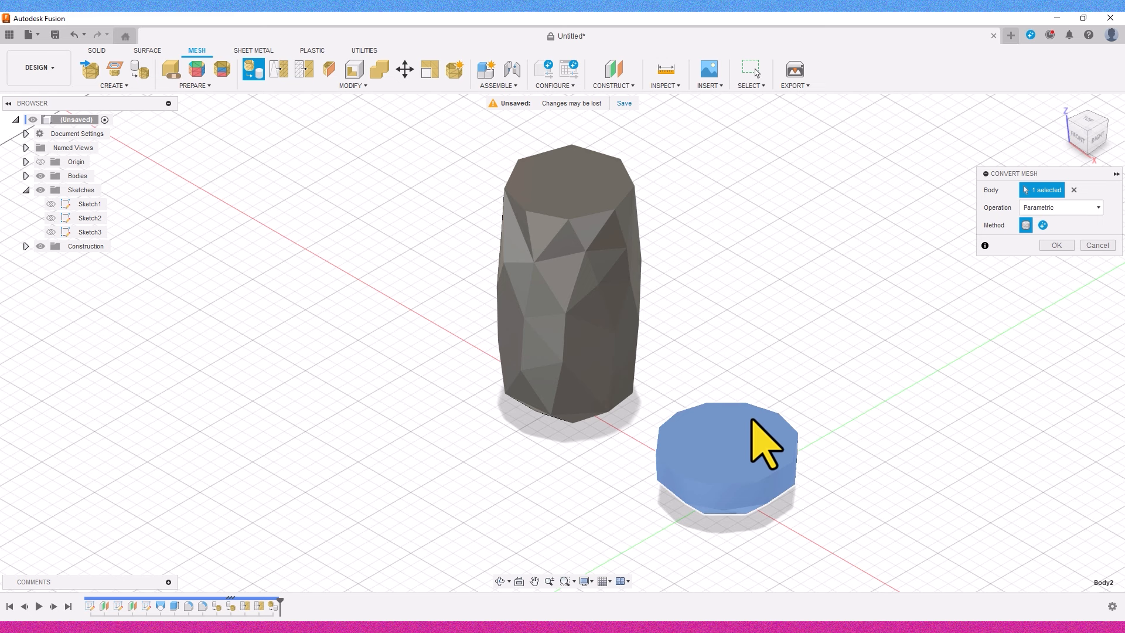
pyautogui.click(1055, 246)
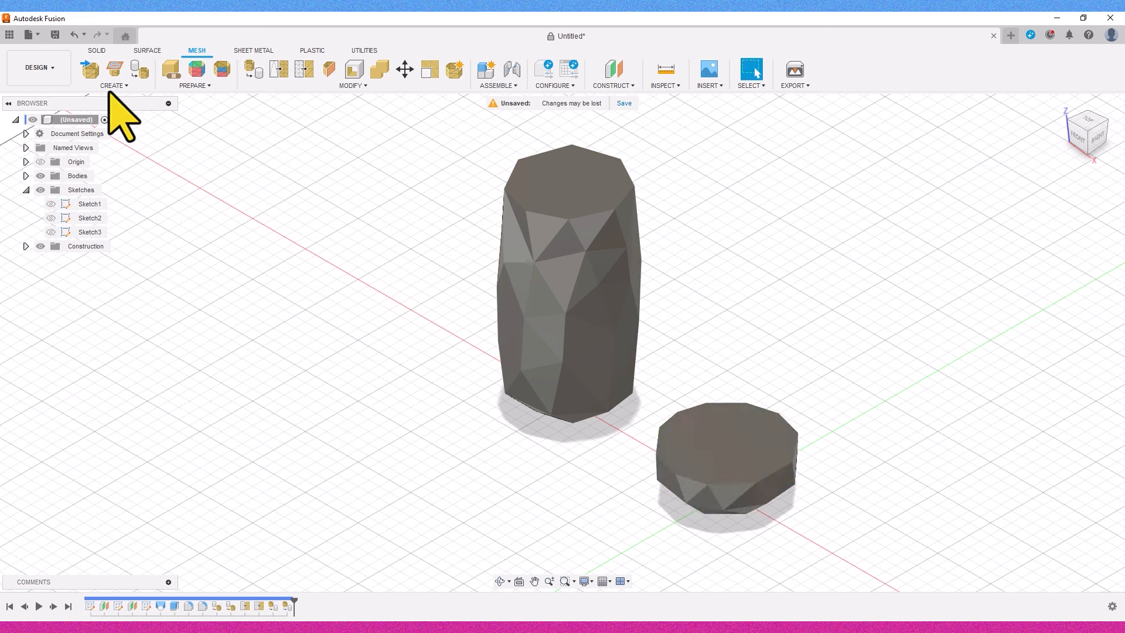
# - Shell the tall faceted solid with its top face removed and an inside thickness of 5 mm
pyautogui.click(103, 51)
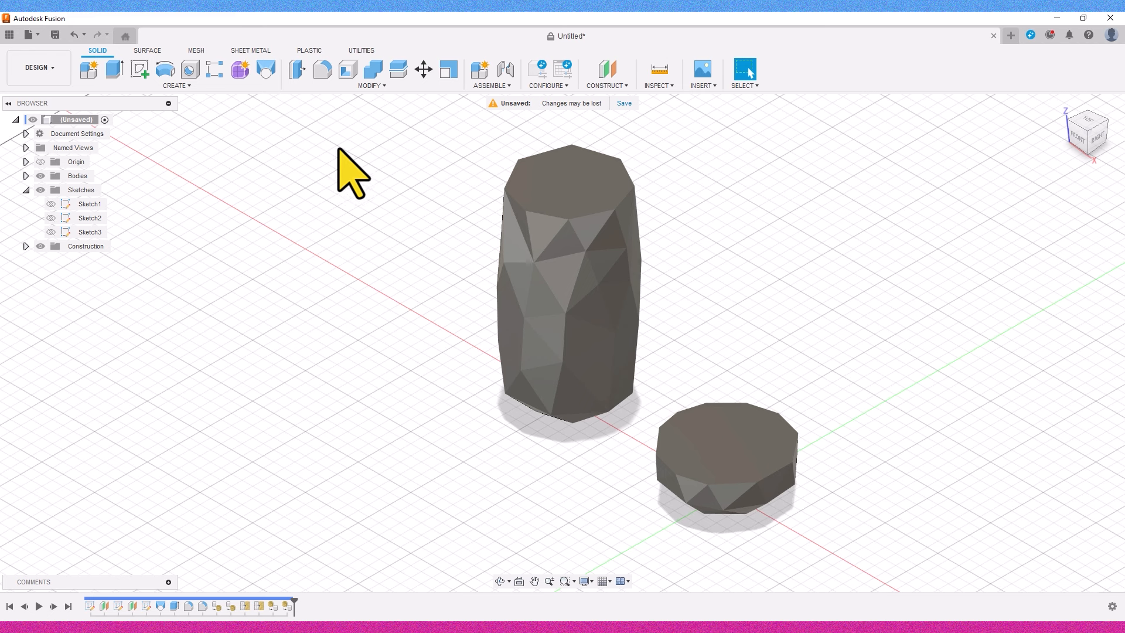
pyautogui.scroll(1, 353, 154)
pyautogui.click(345, 71)
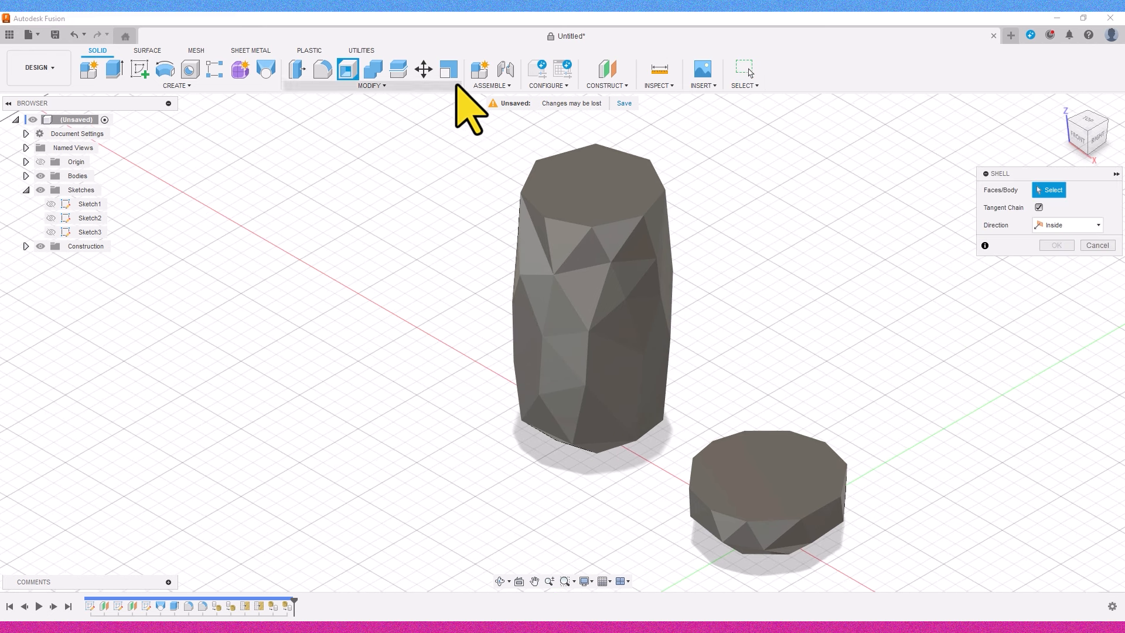
pyautogui.click(615, 175)
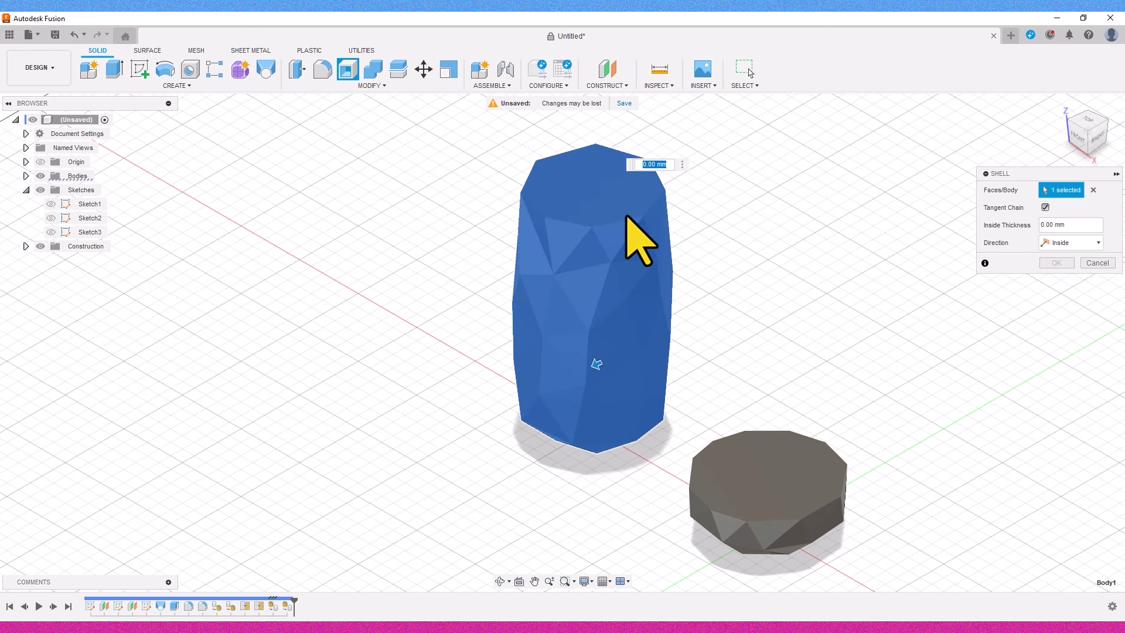
pyautogui.click(1093, 190)
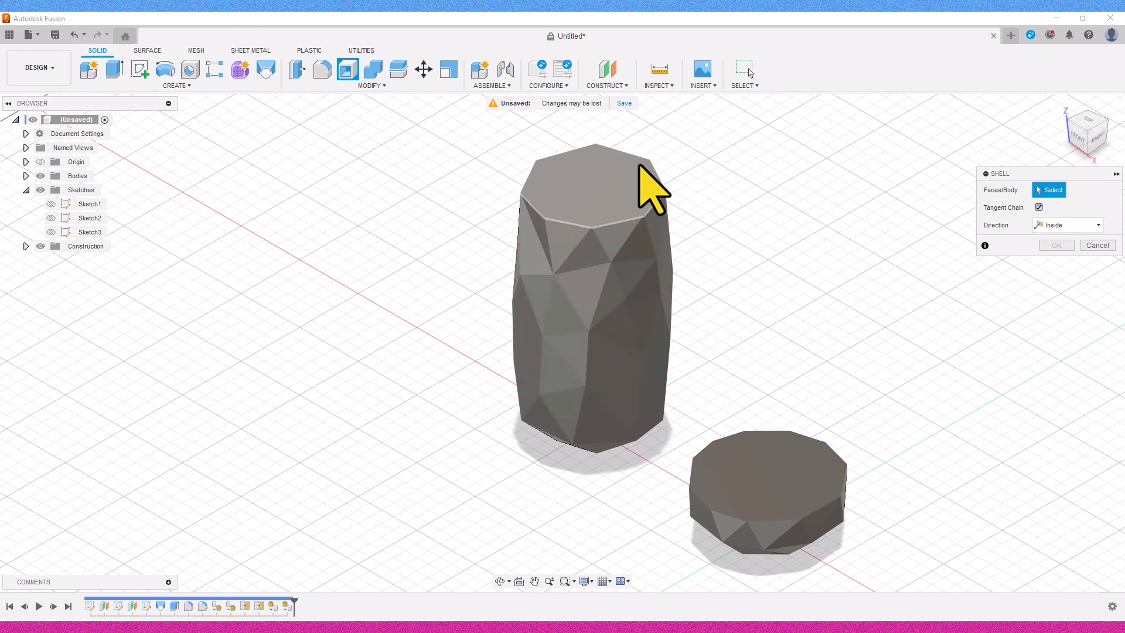
pyautogui.click(644, 183)
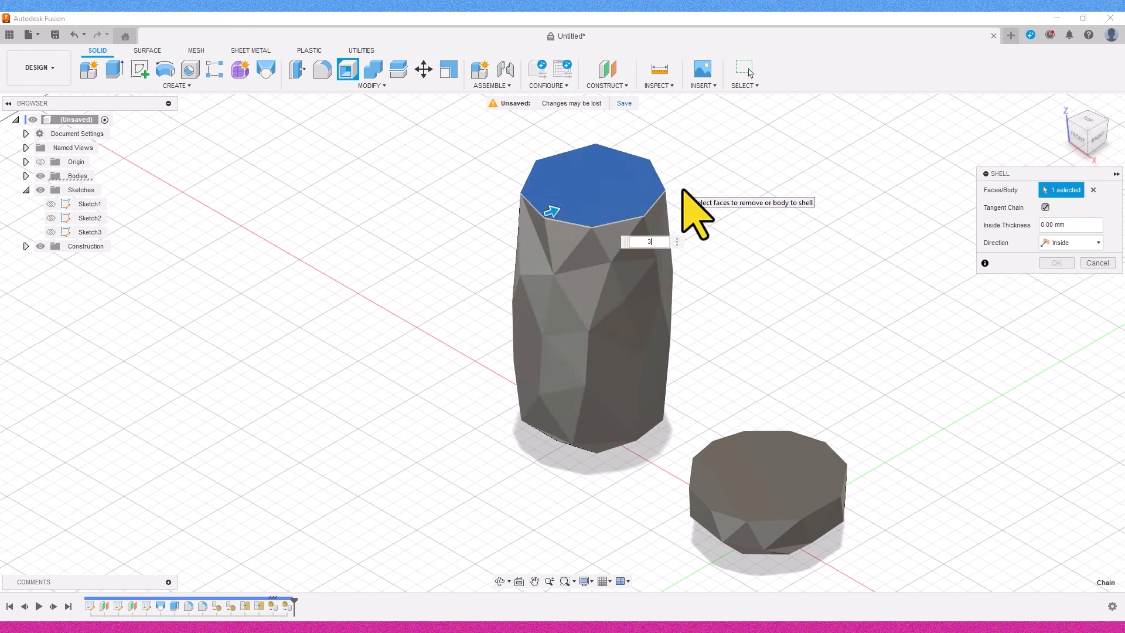
pyautogui.write('3')
pyautogui.press('Return')
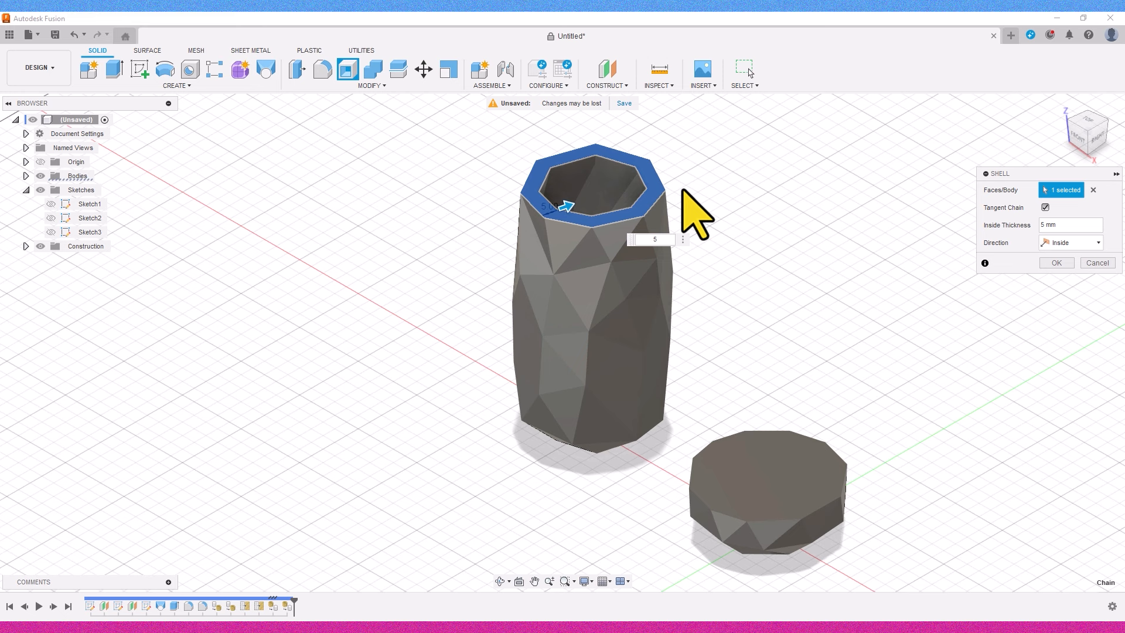
pyautogui.press('Return')
# - Shell the short faceted solid with its top face removed and an inside thickness of 3 mm
pyautogui.moveTo(824, 276); pyautogui.dragTo(728, 214, button='middle')
pyautogui.rightClick(715, 197)
pyautogui.click(721, 161)
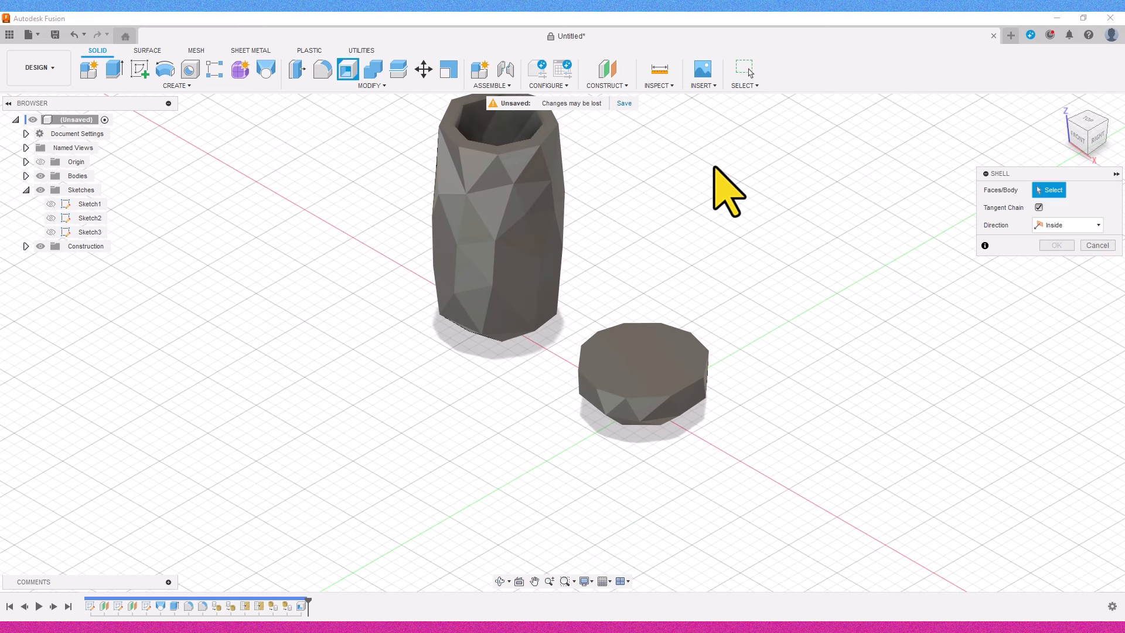
pyautogui.click(668, 350)
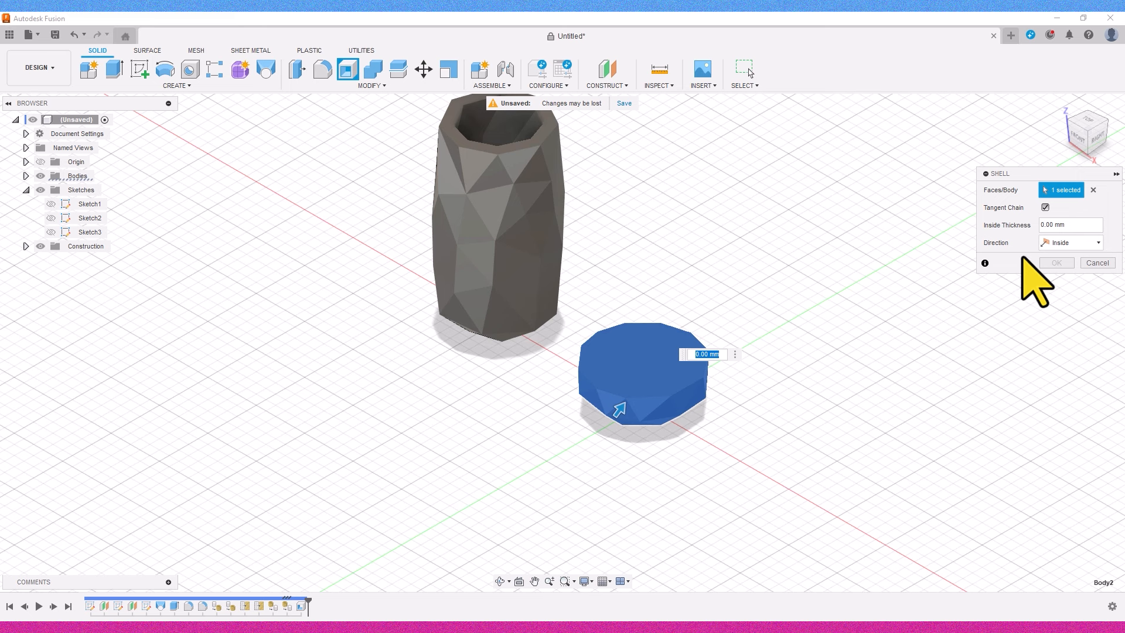
pyautogui.click(1094, 190)
pyautogui.scroll(3, 694, 404)
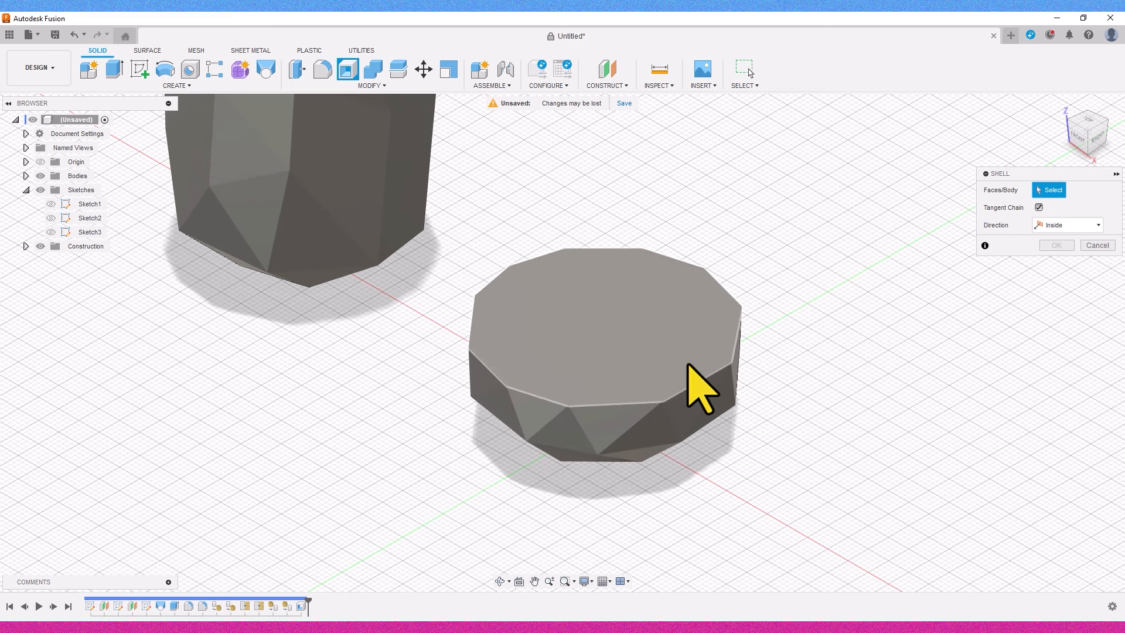
pyautogui.click(690, 365)
pyautogui.write('3')
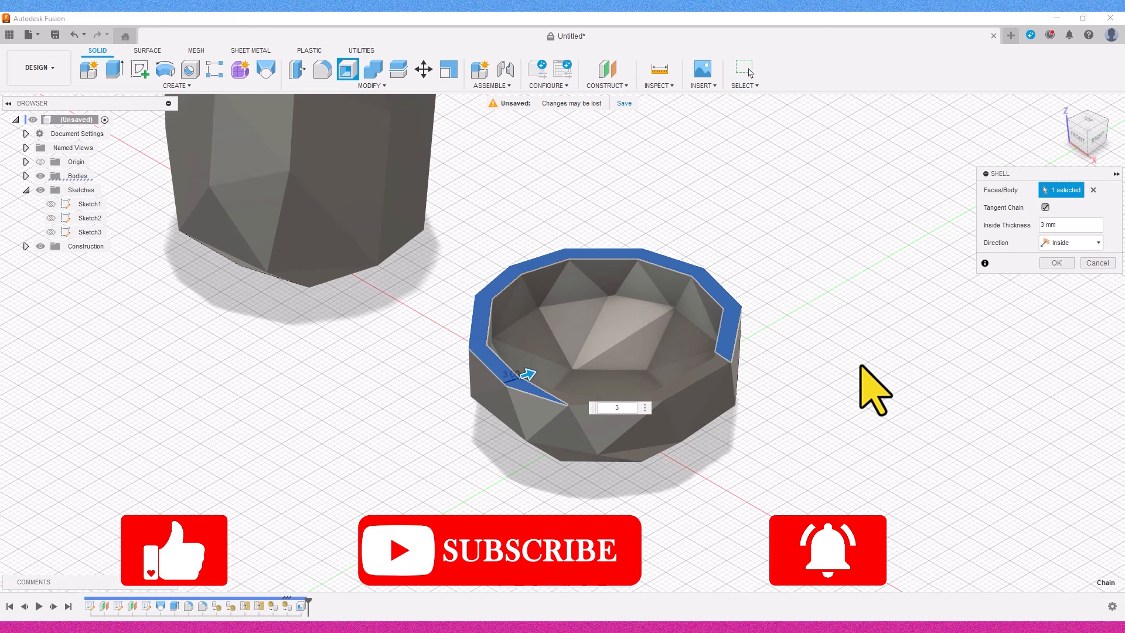
pyautogui.press('Return')
pyautogui.scroll(-3, 873, 387)
pyautogui.scroll(-4, 871, 387)
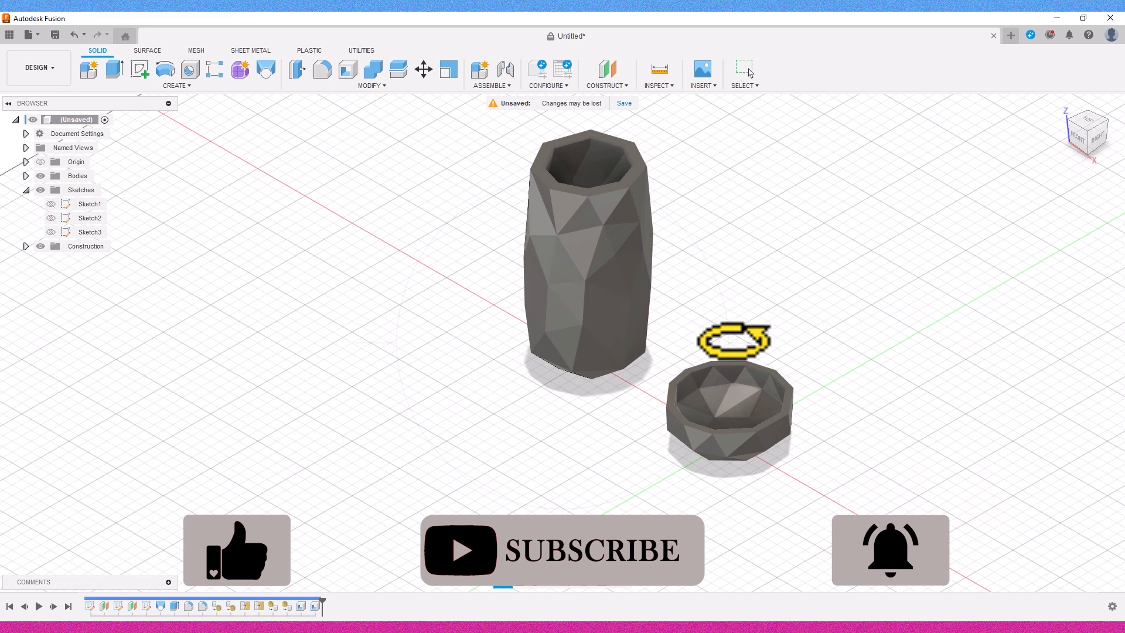
pyautogui.keyDown('shift'); pyautogui.moveTo(728, 340); pyautogui.dragTo(796, 329, button='middle'); pyautogui.keyUp('shift')
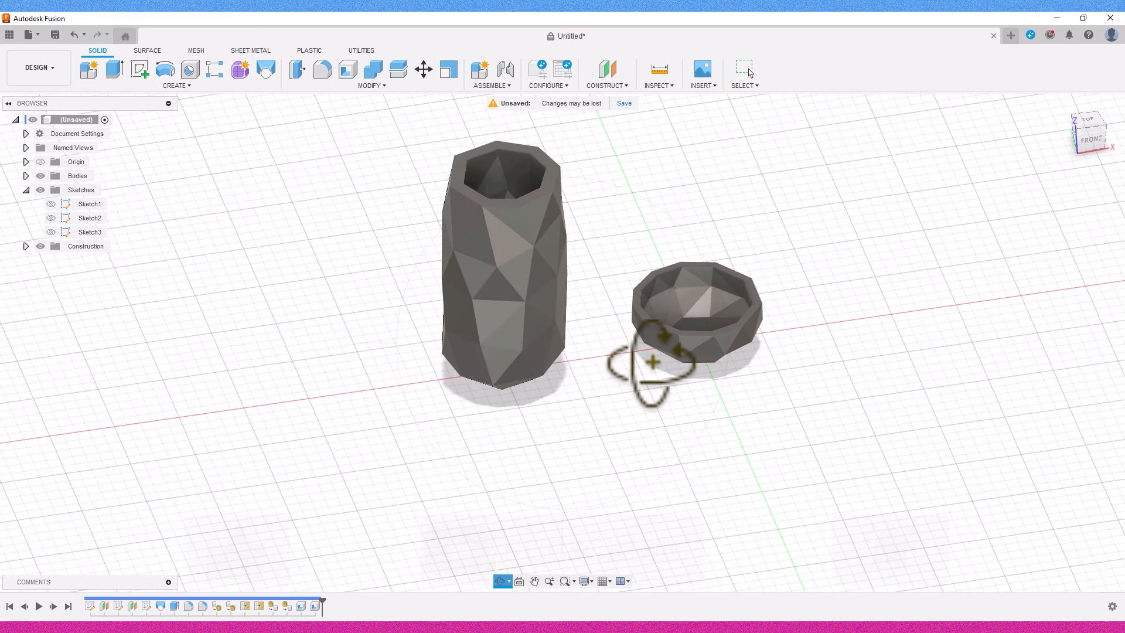
pyautogui.keyDown('shift'); pyautogui.moveTo(653, 364); pyautogui.dragTo(589, 132, button='middle'); pyautogui.keyUp('shift')
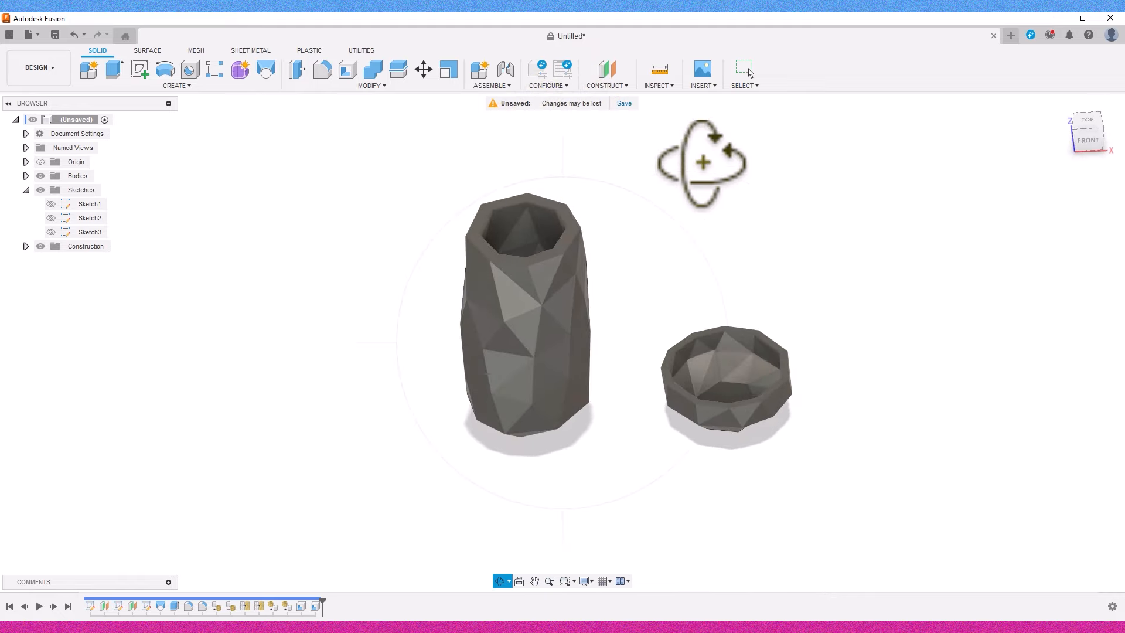
pyautogui.moveTo(702, 162); pyautogui.dragTo(705, 186, button='middle')
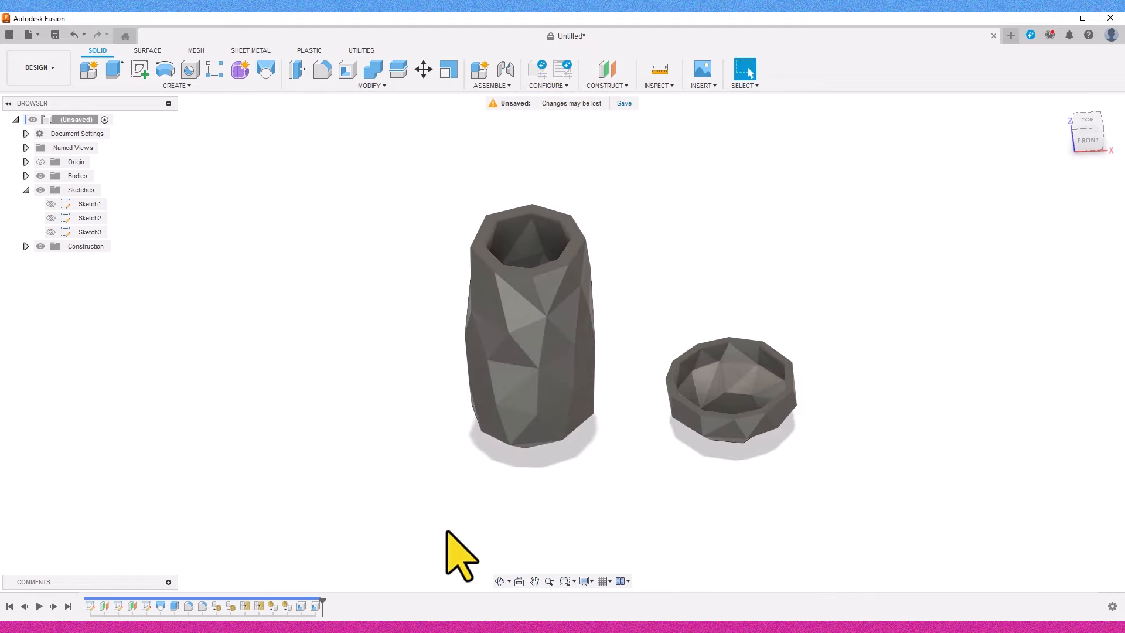